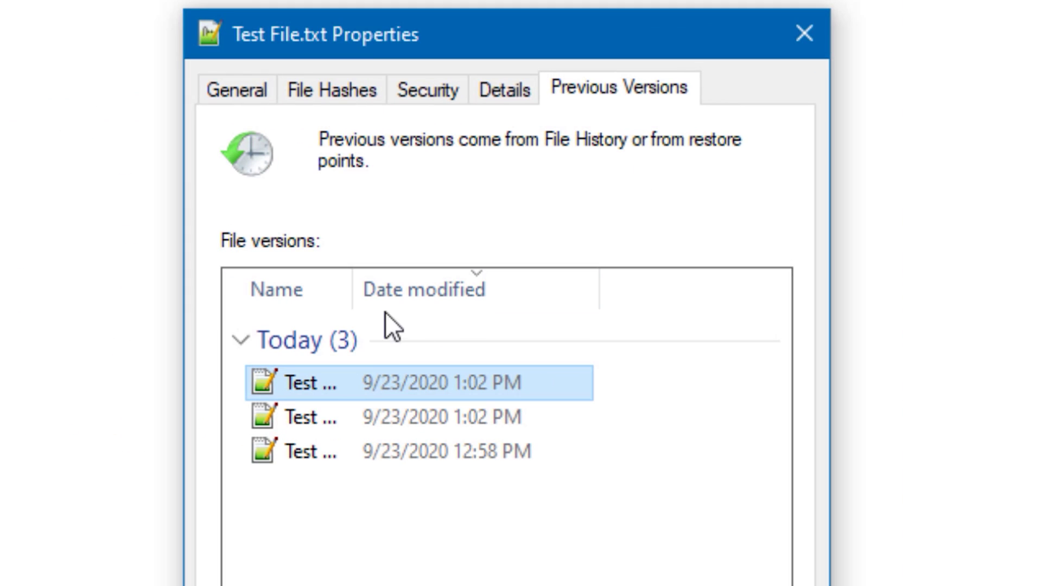
# Step: Widen the Name column and show Test File.txt's Previous Versions, listing three versions from today
pyautogui.moveTo(350, 291); pyautogui.dragTo(415, 294)
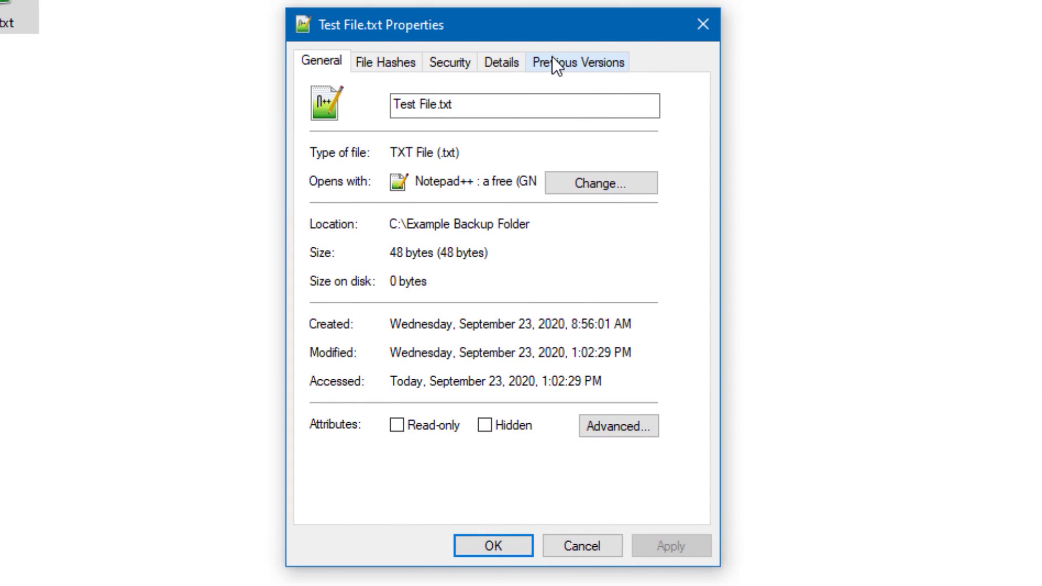
pyautogui.click(553, 62)
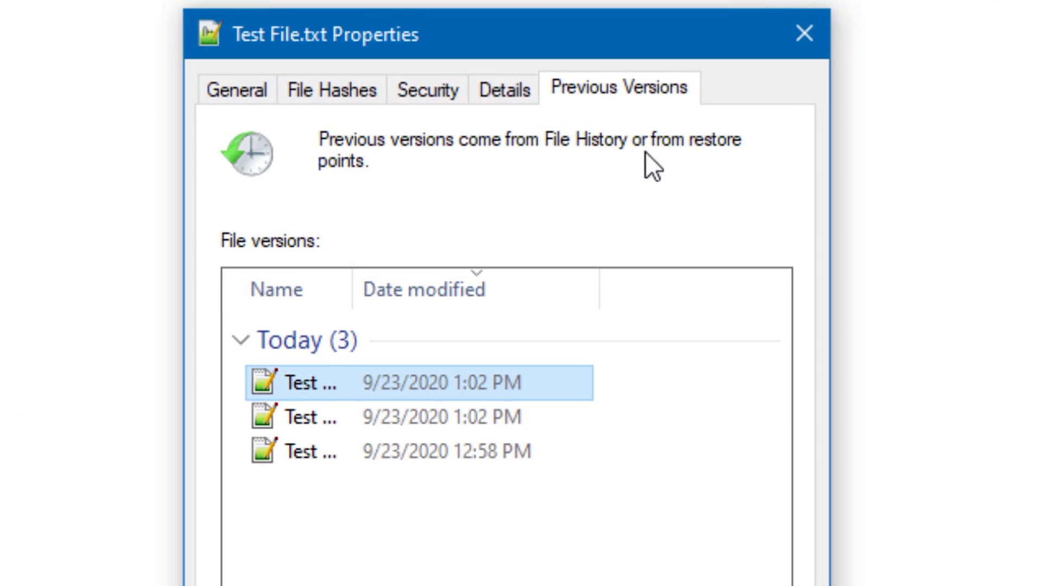
# Step: Widen the Name column to read the version names and select another previous version
pyautogui.moveTo(401, 293); pyautogui.dragTo(411, 294)
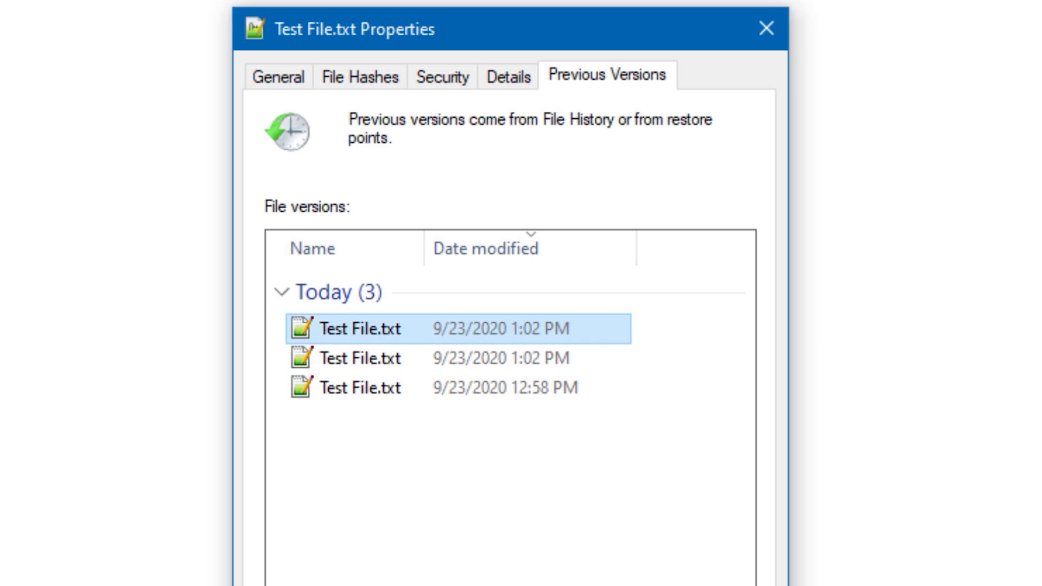
pyautogui.click(379, 367)
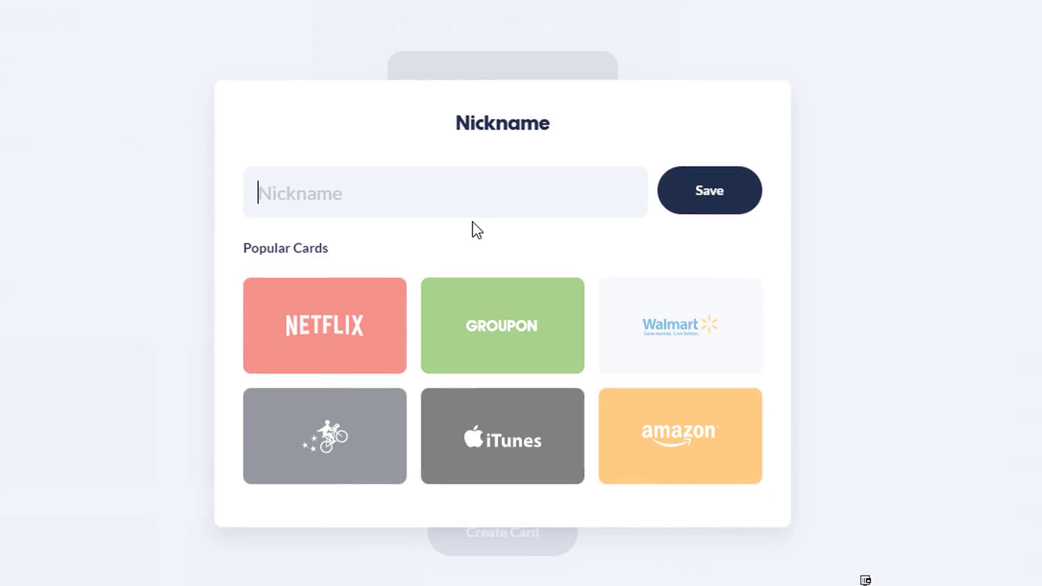
# Step: Nickname the new Privacy.com card 'Test' and save it
pyautogui.click(449, 187)
pyautogui.write('Test')
pyautogui.click(704, 197)
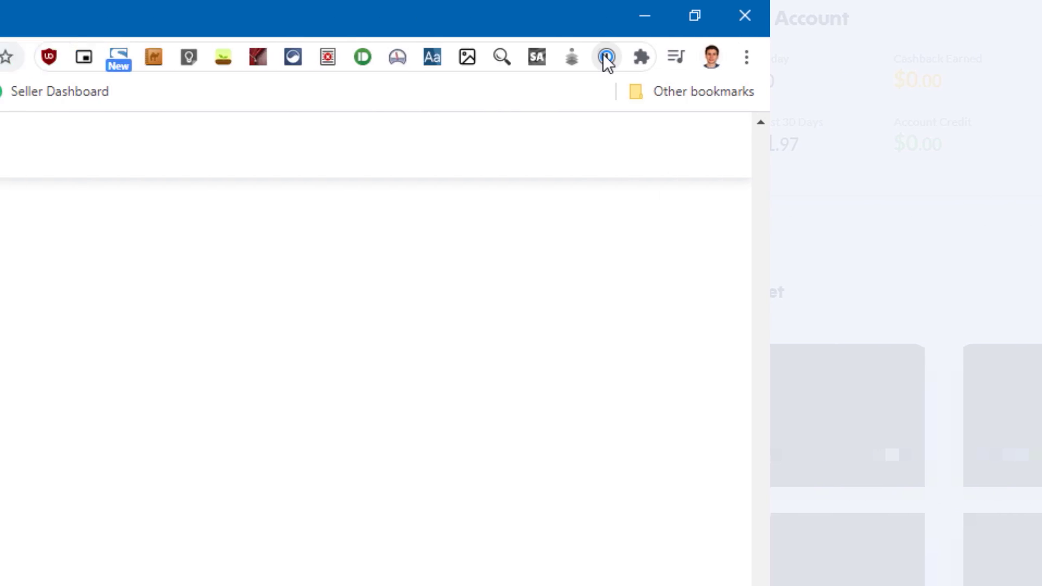
# Step: Open the 1Password extension's new-item panel to see the item types it can create
pyautogui.click(604, 58)
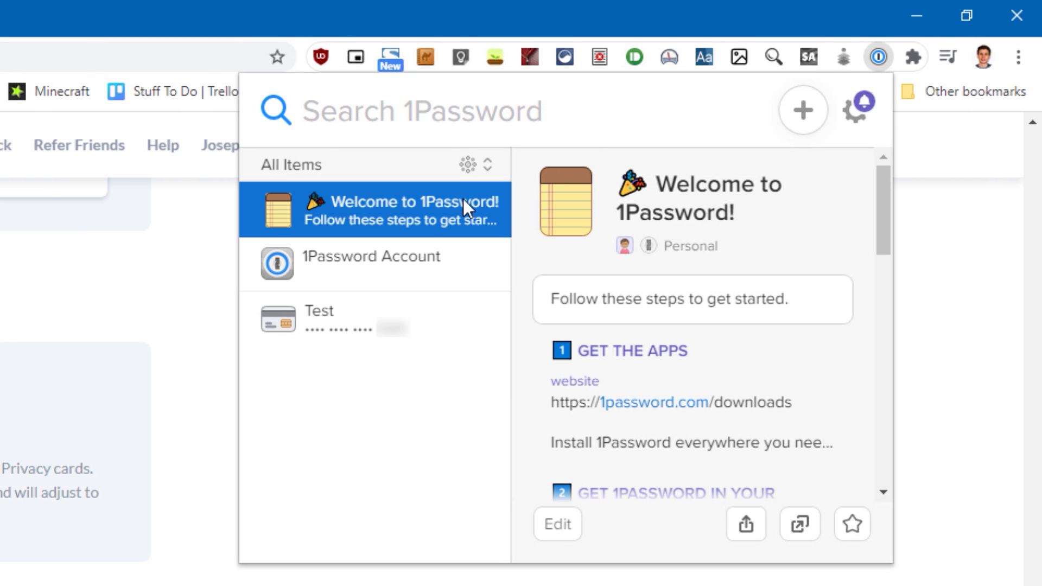
pyautogui.click(804, 111)
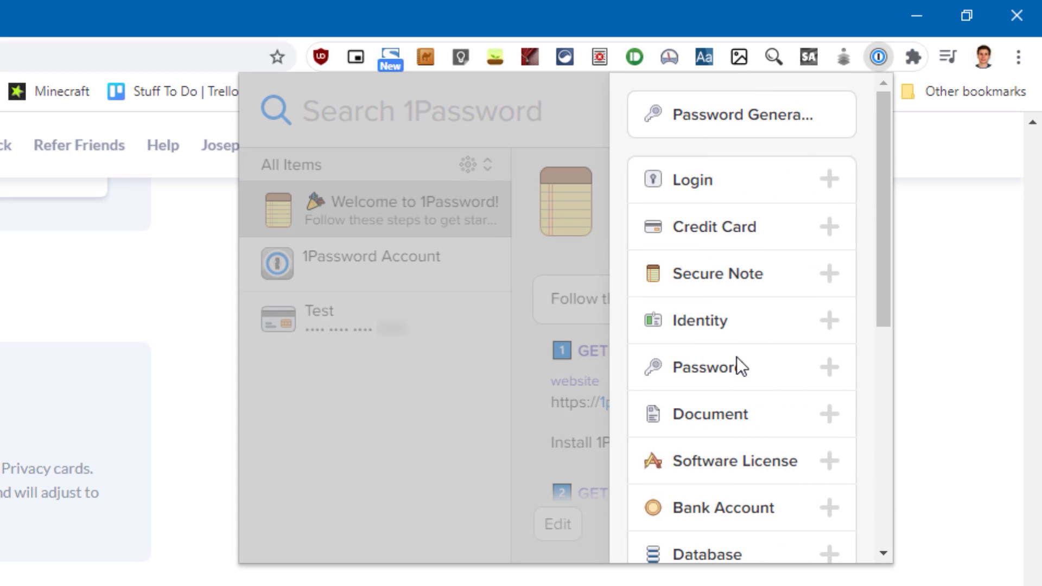
pyautogui.moveTo(884, 184); pyautogui.dragTo(880, 282)
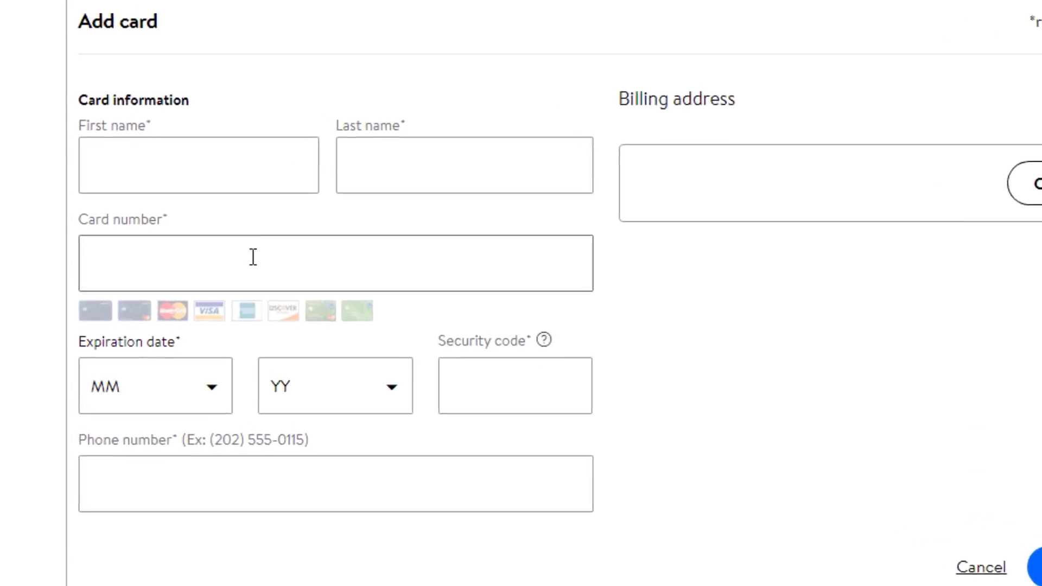
# Step: From the Card number field, have 1Password create a $50-limit Privacy card and fill the form
pyautogui.click(227, 271)
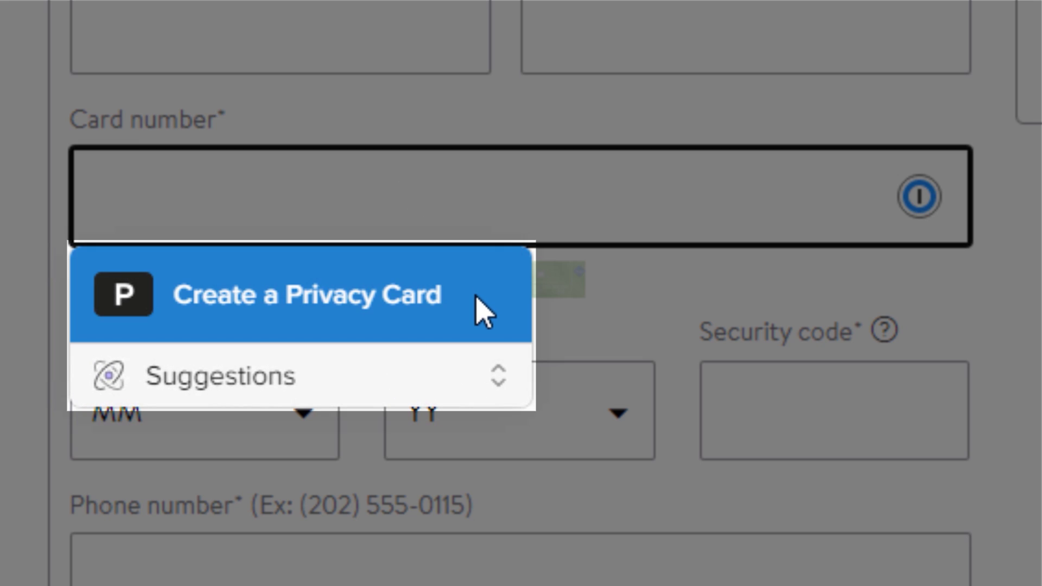
pyautogui.click(477, 299)
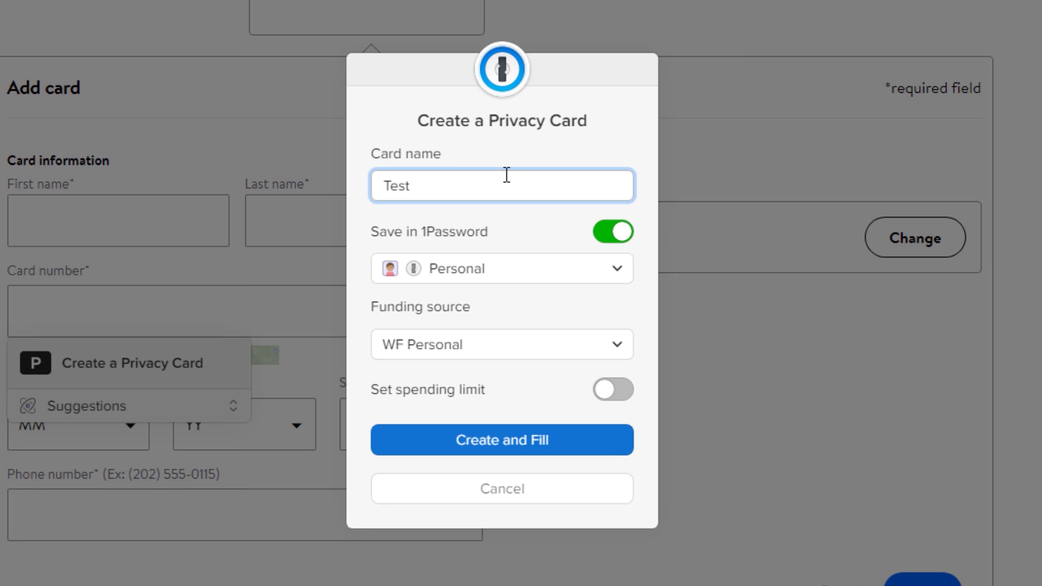
pyautogui.click(614, 390)
pyautogui.click(449, 414)
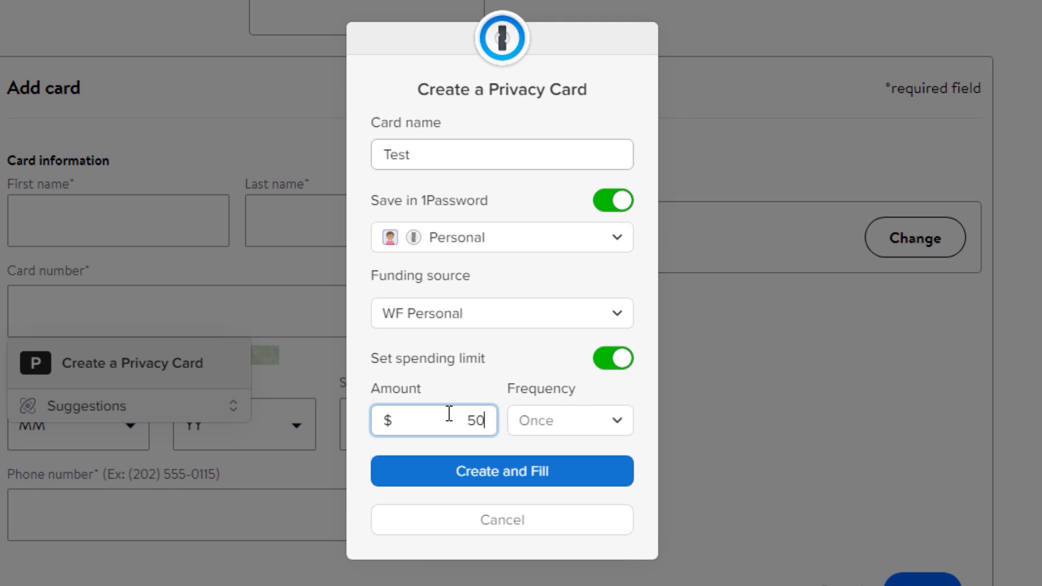
pyautogui.click(565, 476)
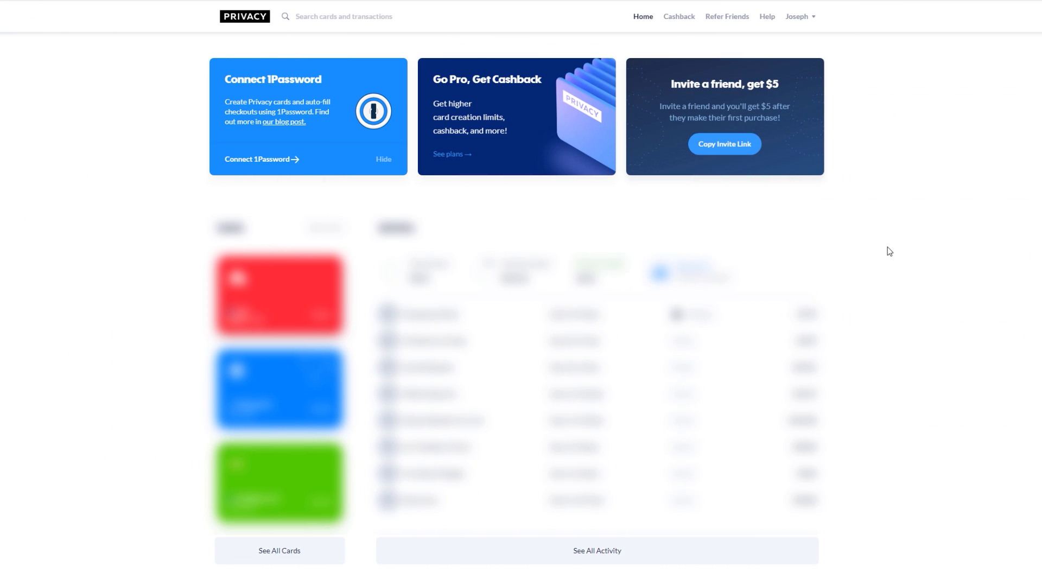
# Step: Go to Account settings from the account menu and scroll down to Integrations
pyautogui.click(798, 16)
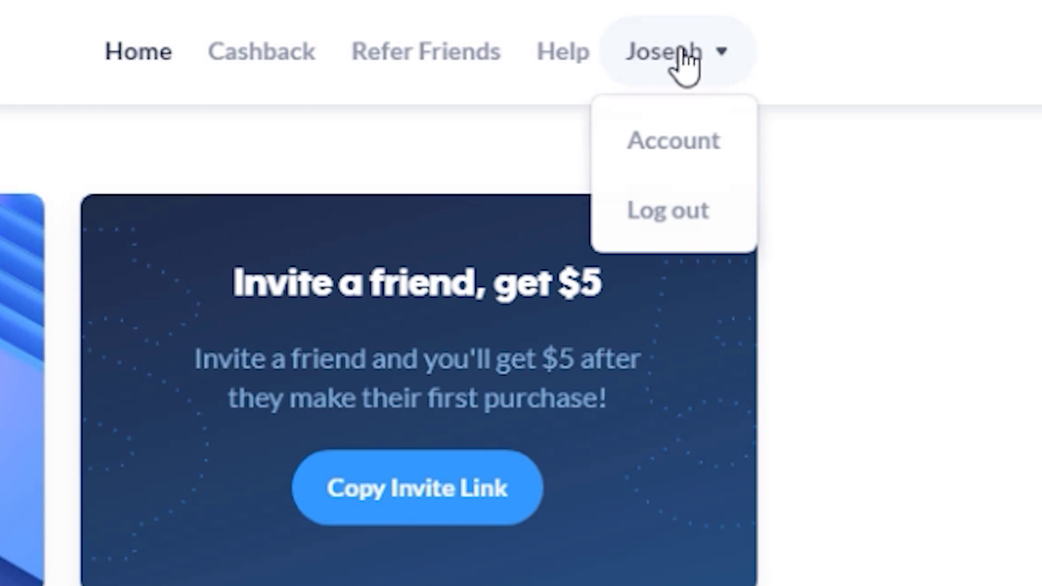
pyautogui.click(799, 42)
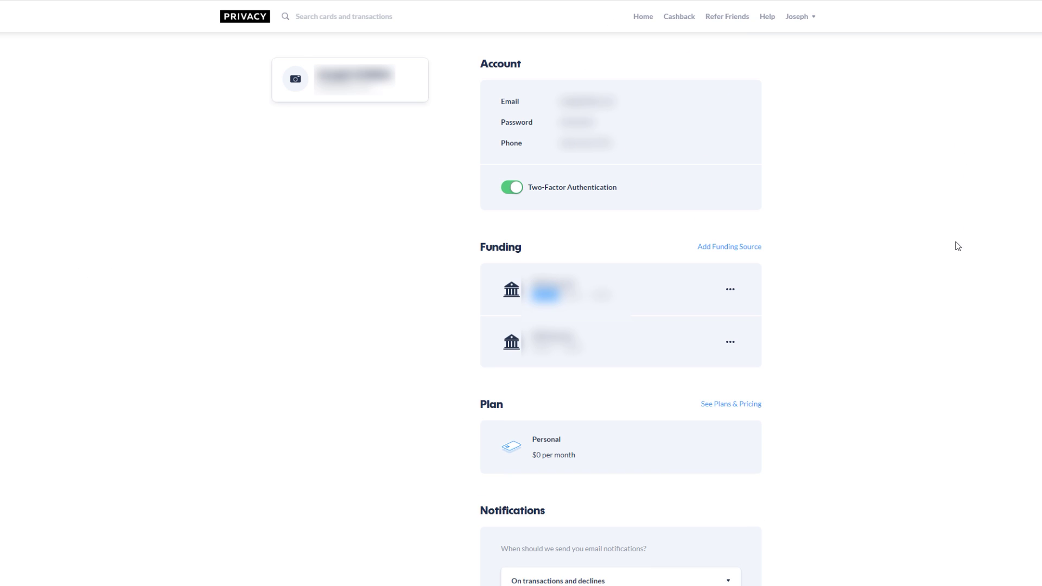
pyautogui.scroll(-10, 958, 247)
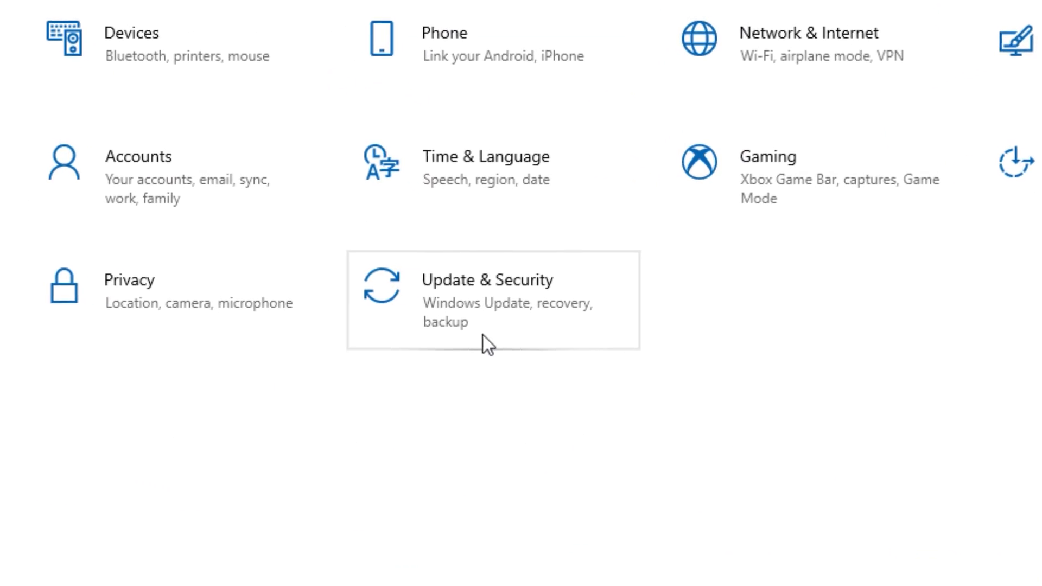
# Step: Under Update & Security > Backup, add a drive for File History backups
pyautogui.click(483, 334)
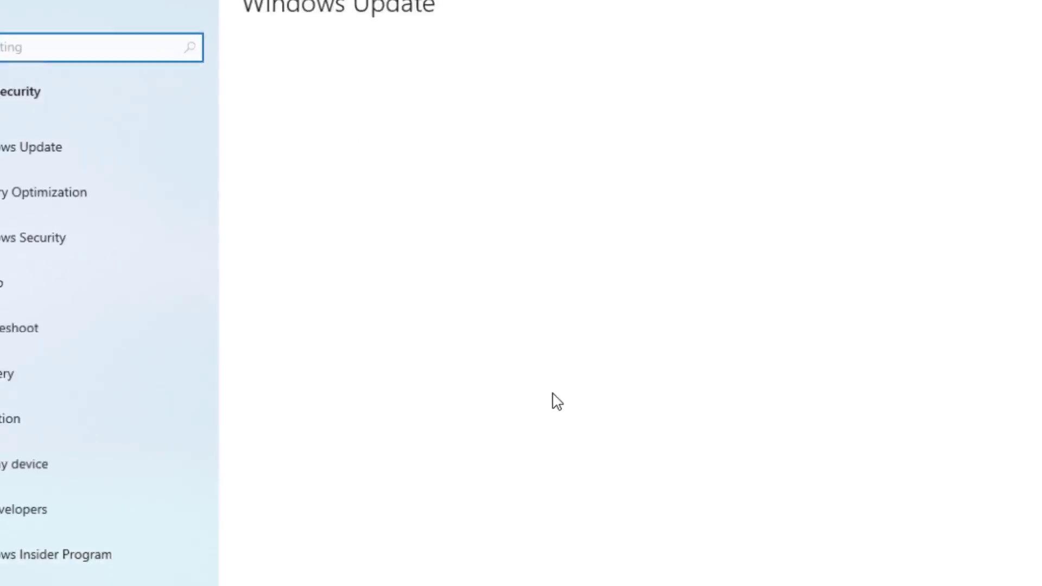
pyautogui.click(151, 330)
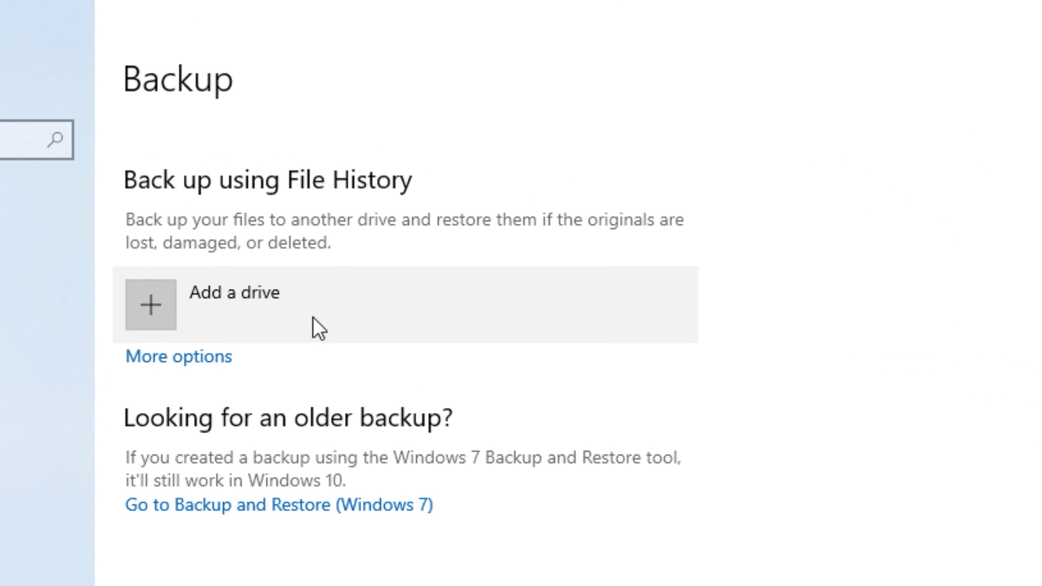
pyautogui.click(313, 317)
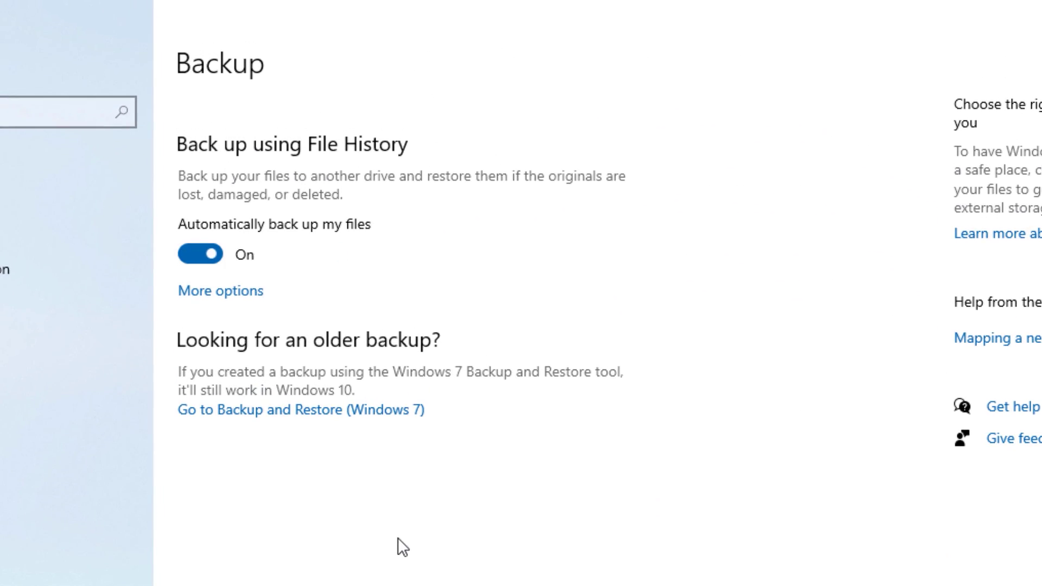
# Step: Open File History's More options, review the backed-up folder list, and make the Settings window taller
pyautogui.click(243, 293)
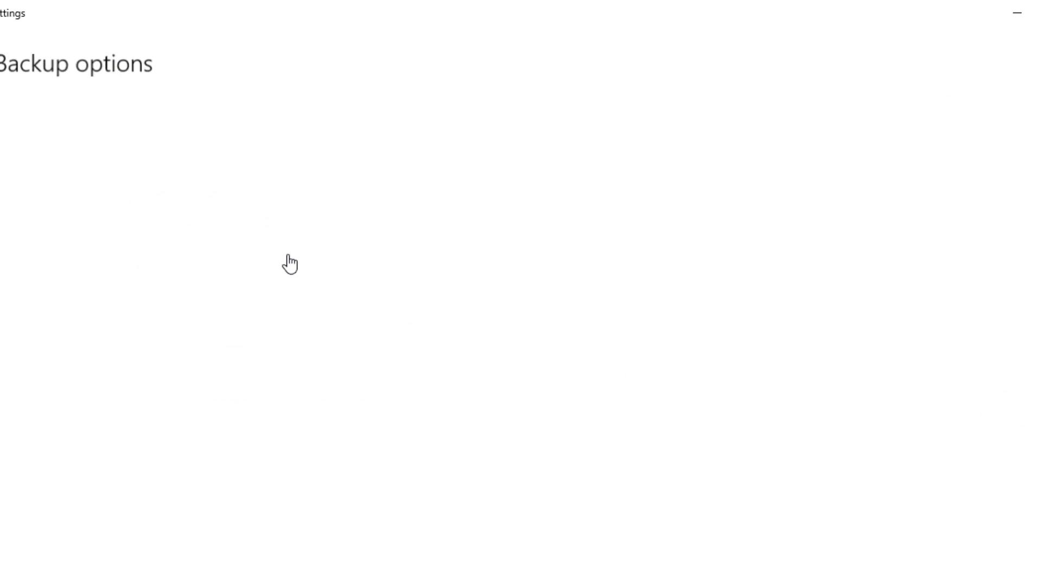
pyautogui.moveTo(957, 102); pyautogui.dragTo(954, 206)
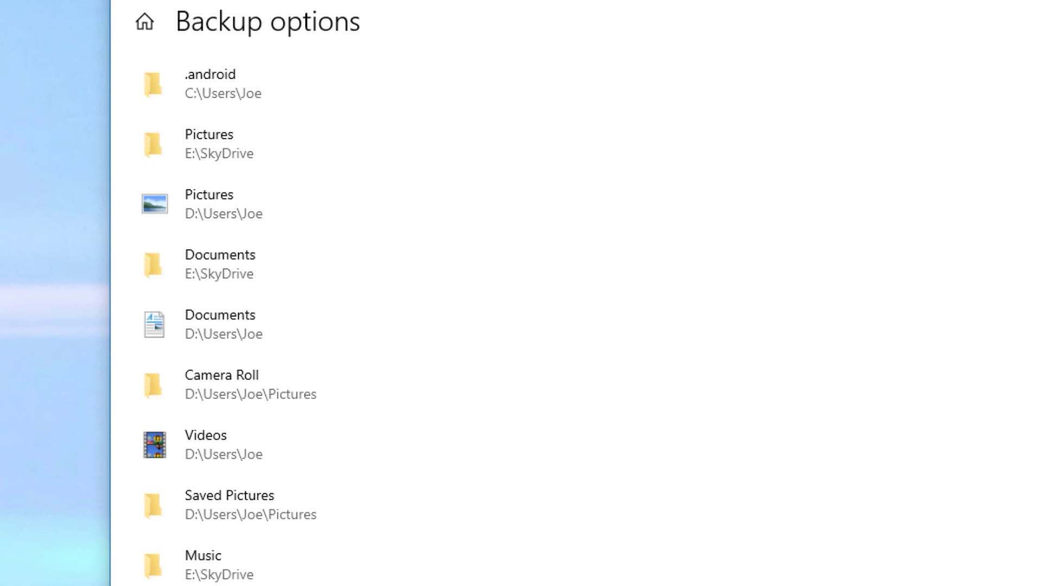
pyautogui.scroll(10, 232, 315)
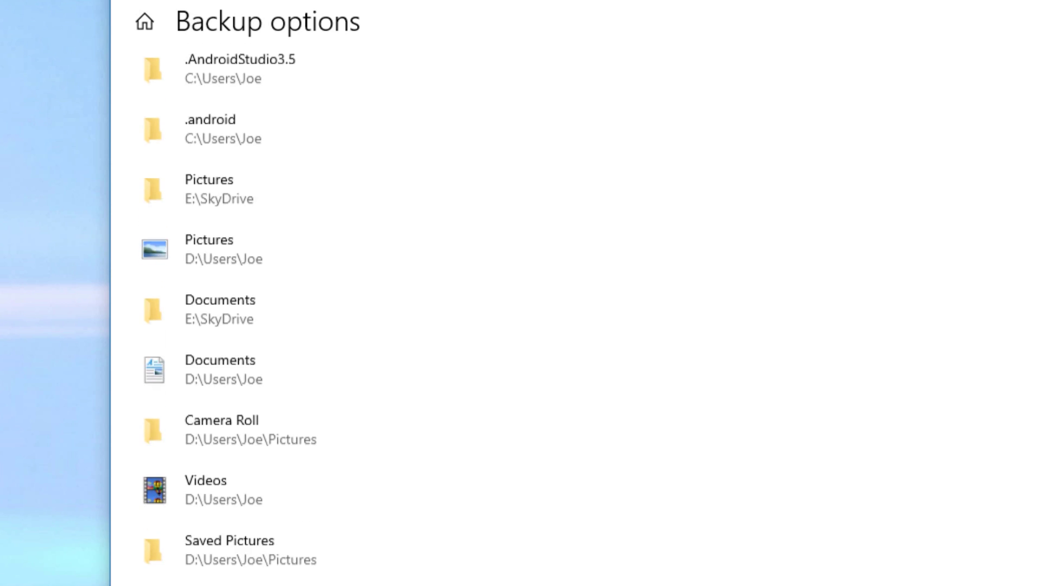
pyautogui.scroll(10, 232, 314)
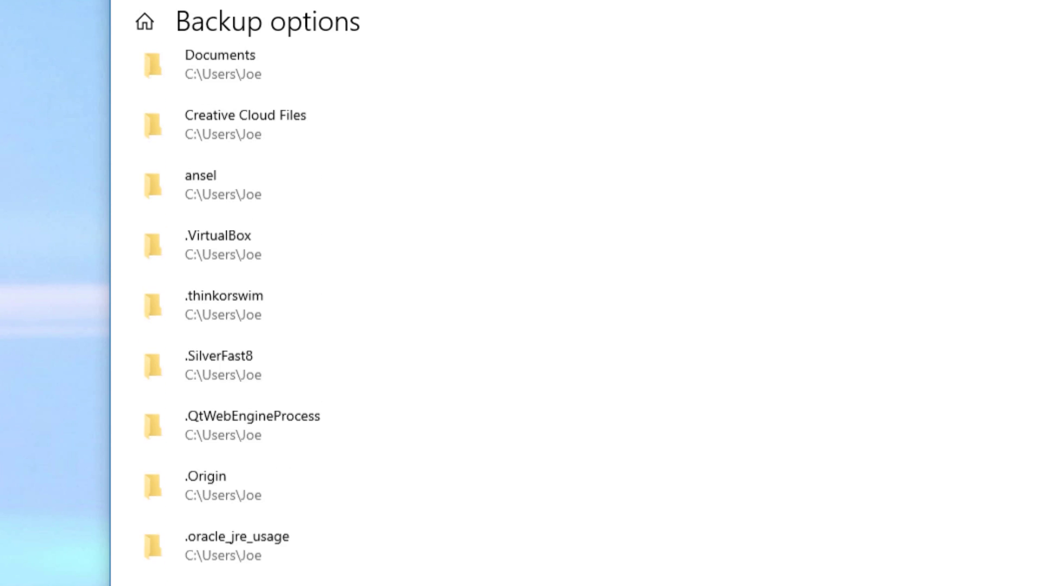
pyautogui.scroll(10, 231, 315)
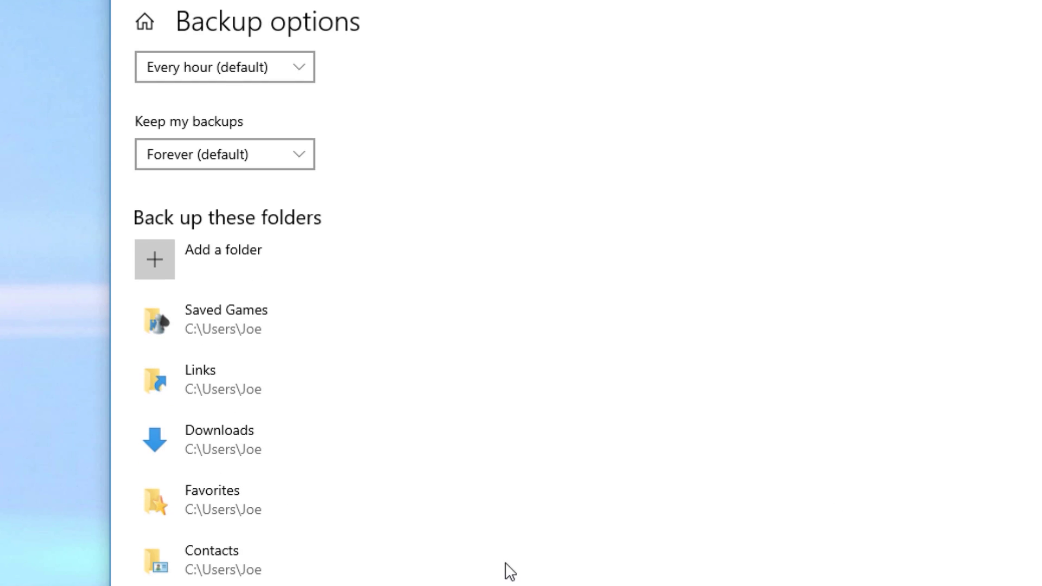
pyautogui.scroll(-15, 231, 315)
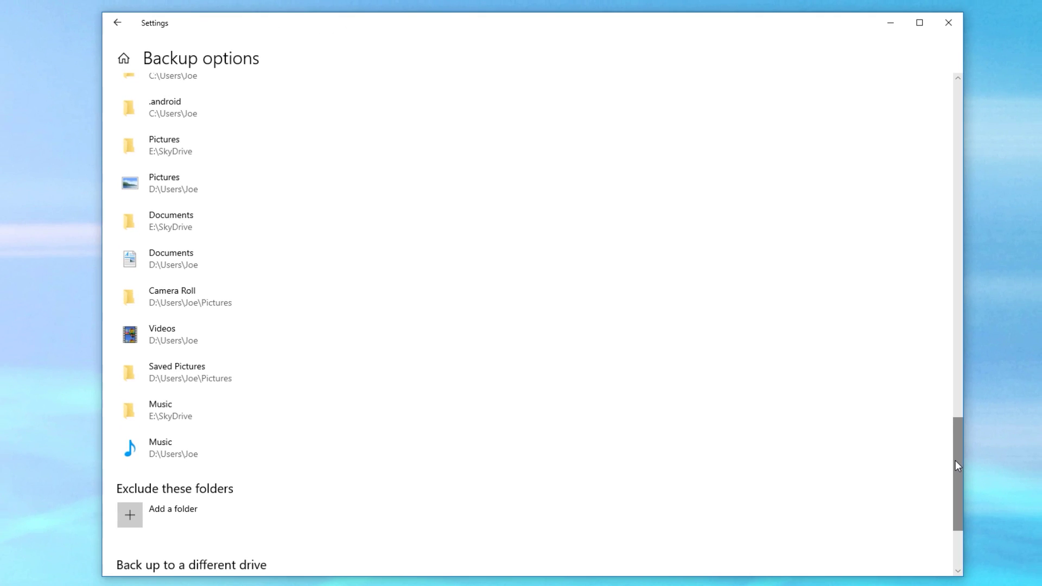
pyautogui.moveTo(955, 462); pyautogui.dragTo(979, 107)
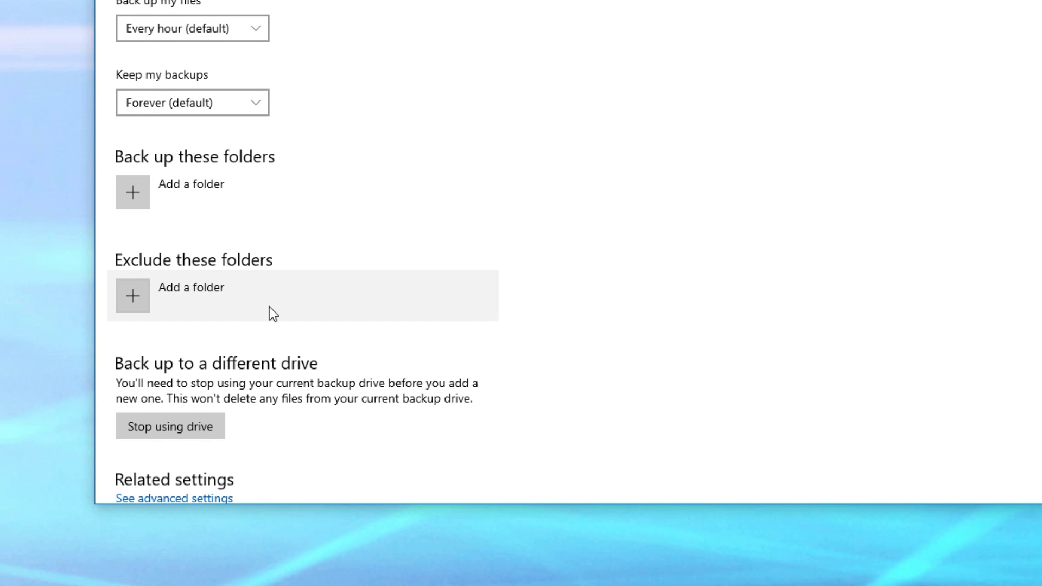
pyautogui.scroll(-2, 377, 369)
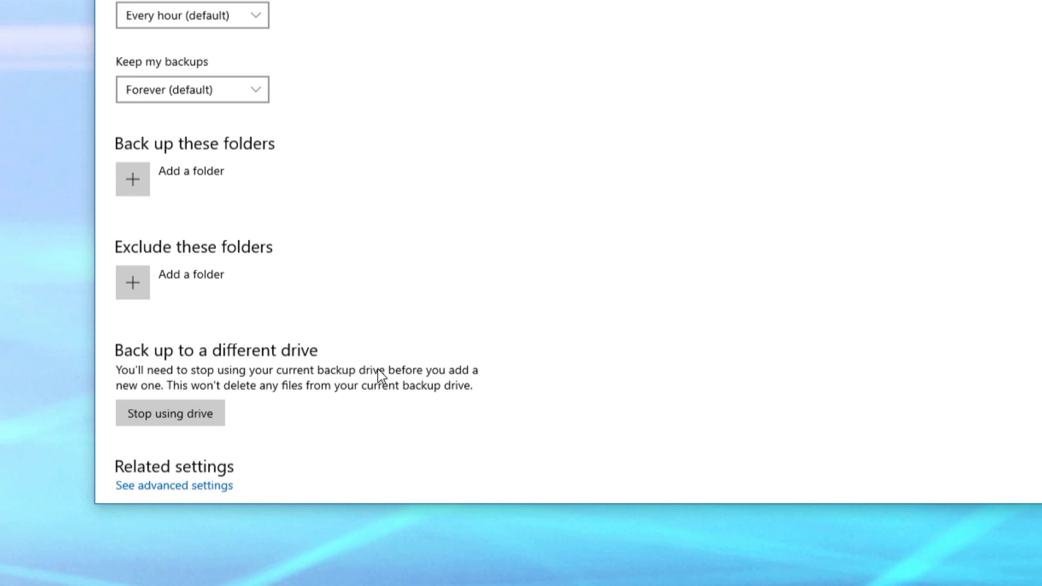
pyautogui.scroll(2, 378, 332)
pyautogui.moveTo(341, 504); pyautogui.dragTo(334, 573)
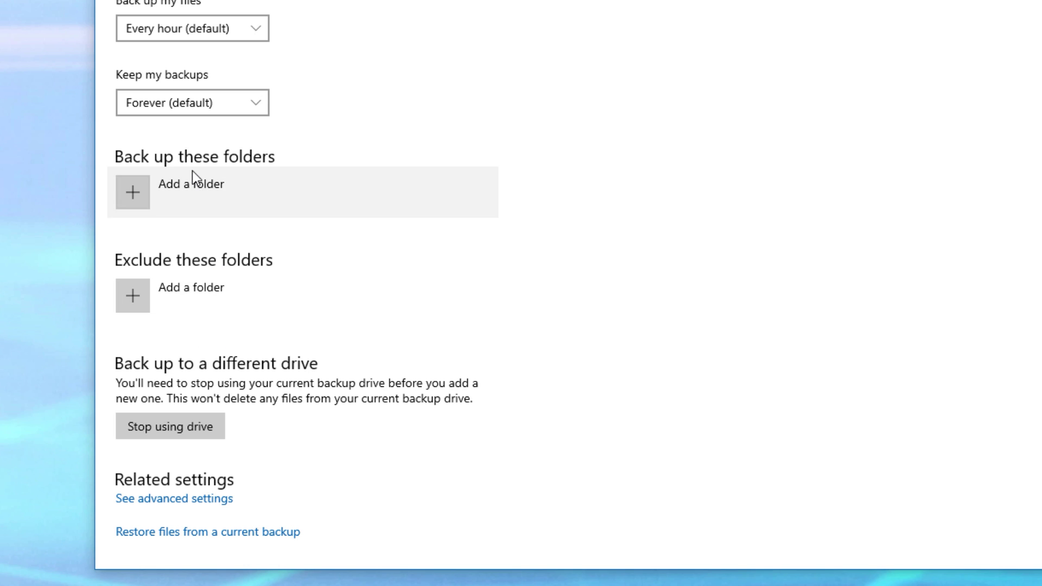
# Step: Add Example Backup Folder on Local Disk (C:) to the folders File History backs up
pyautogui.click(244, 182)
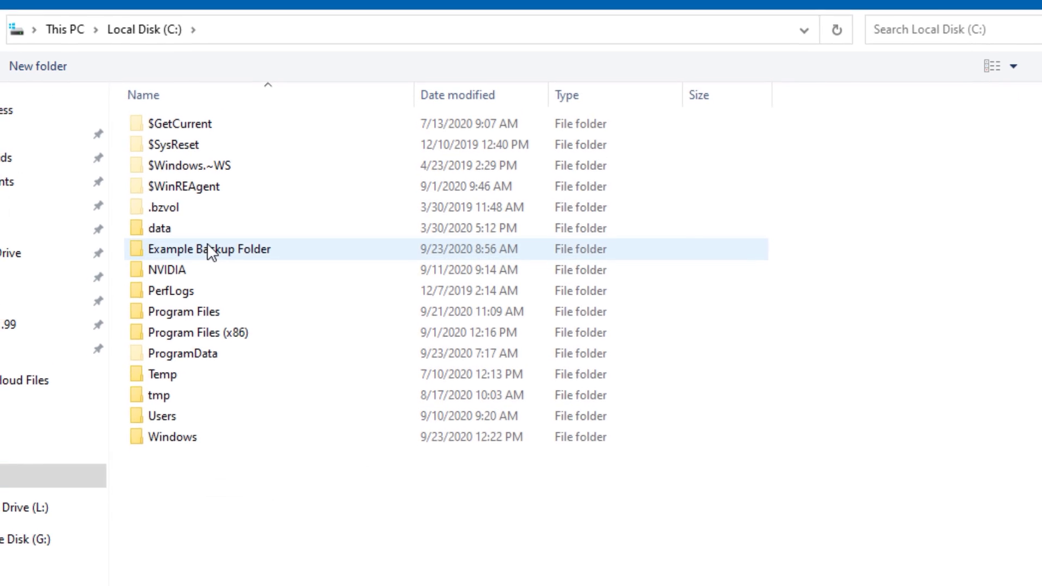
pyautogui.click(211, 250)
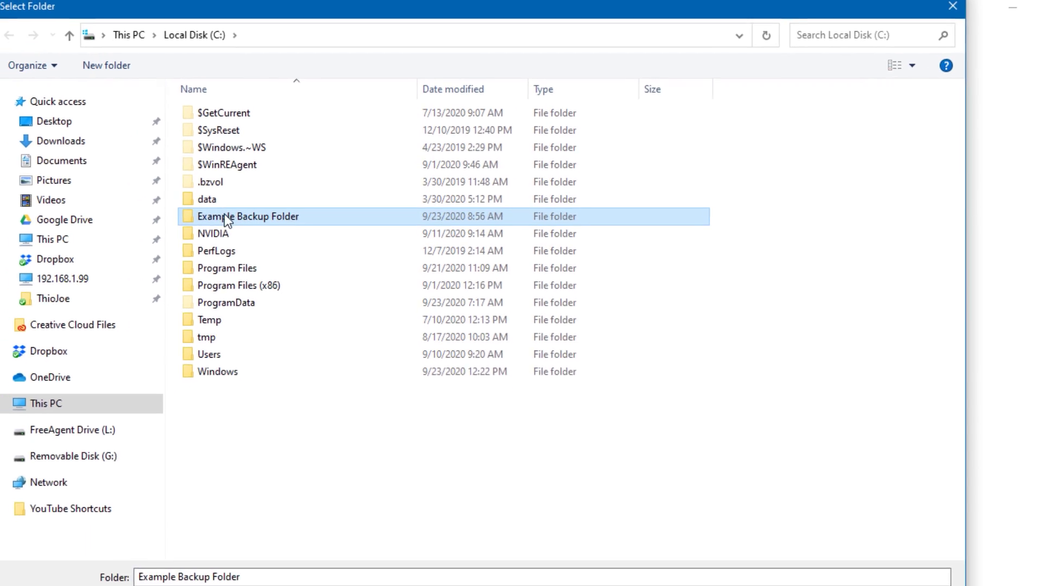
pyautogui.click(777, 559)
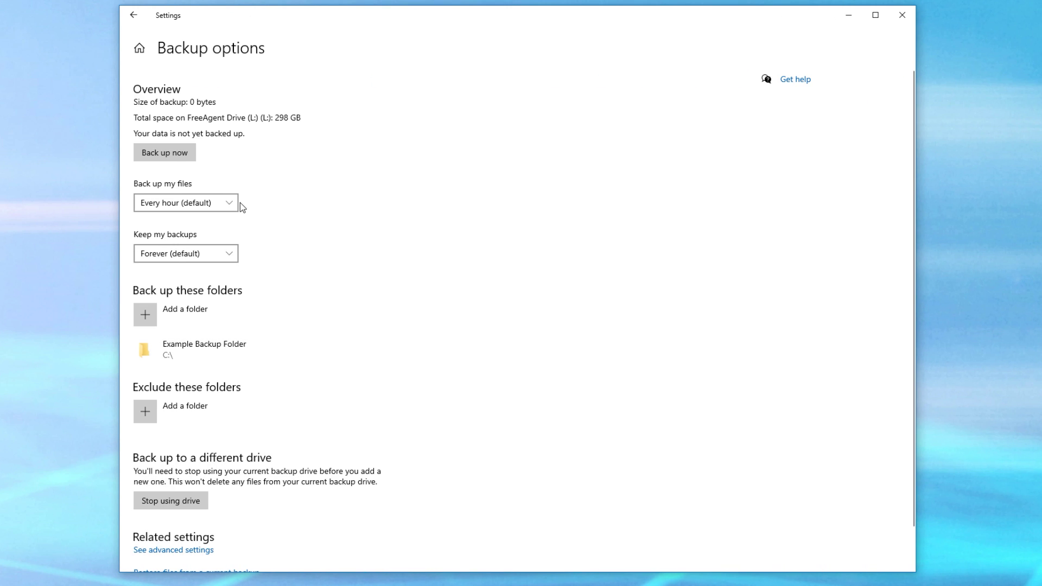
pyautogui.click(230, 201)
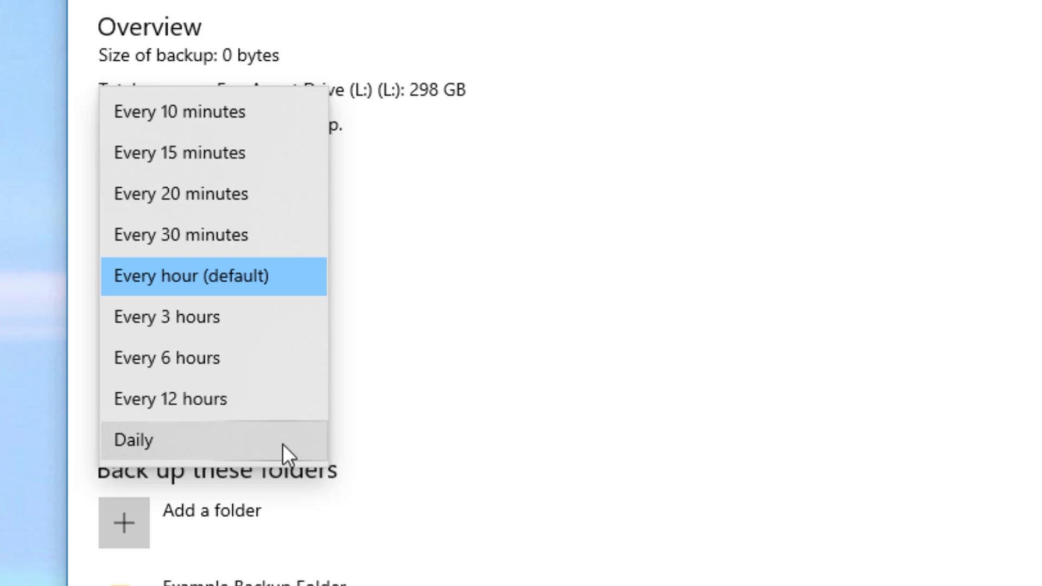
pyautogui.click(297, 282)
pyautogui.click(291, 387)
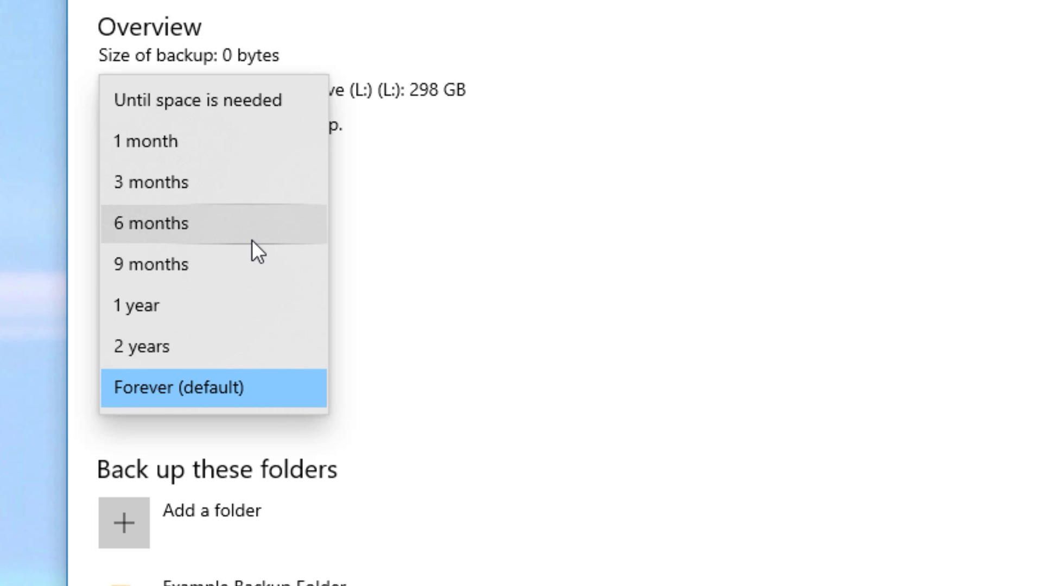
pyautogui.click(403, 308)
pyautogui.click(279, 293)
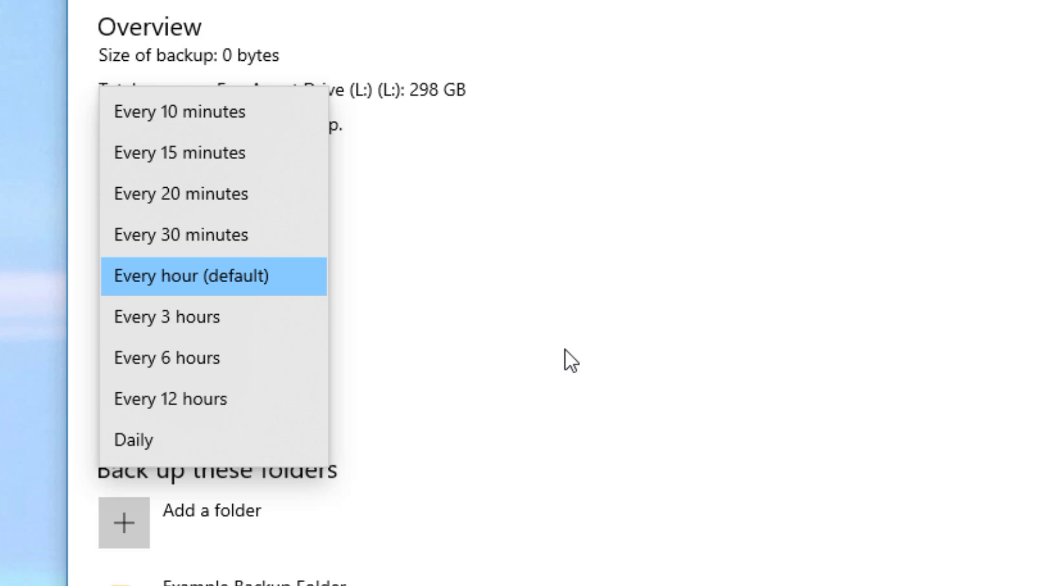
pyautogui.click(545, 371)
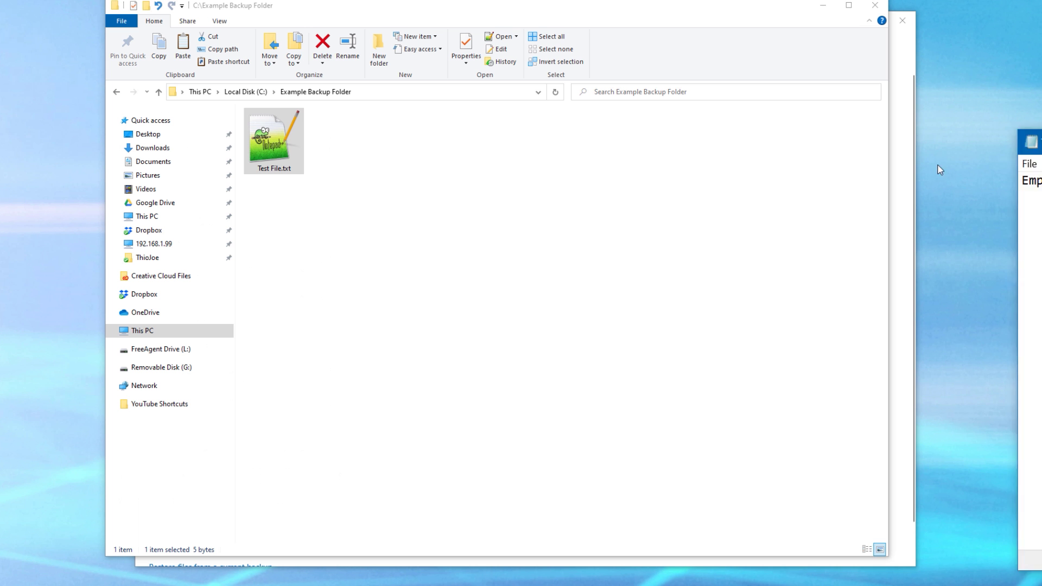
pyautogui.press('Return')
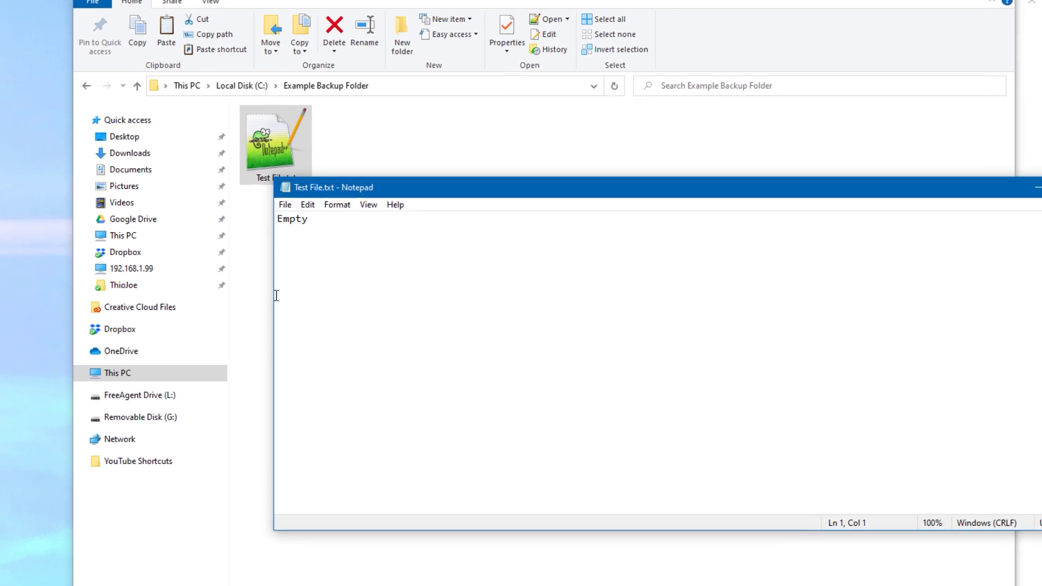
# Step: Resize and reposition the Notepad window, then run a File History backup now
pyautogui.moveTo(273, 341); pyautogui.dragTo(688, 340)
pyautogui.moveTo(891, 206); pyautogui.dragTo(560, 210)
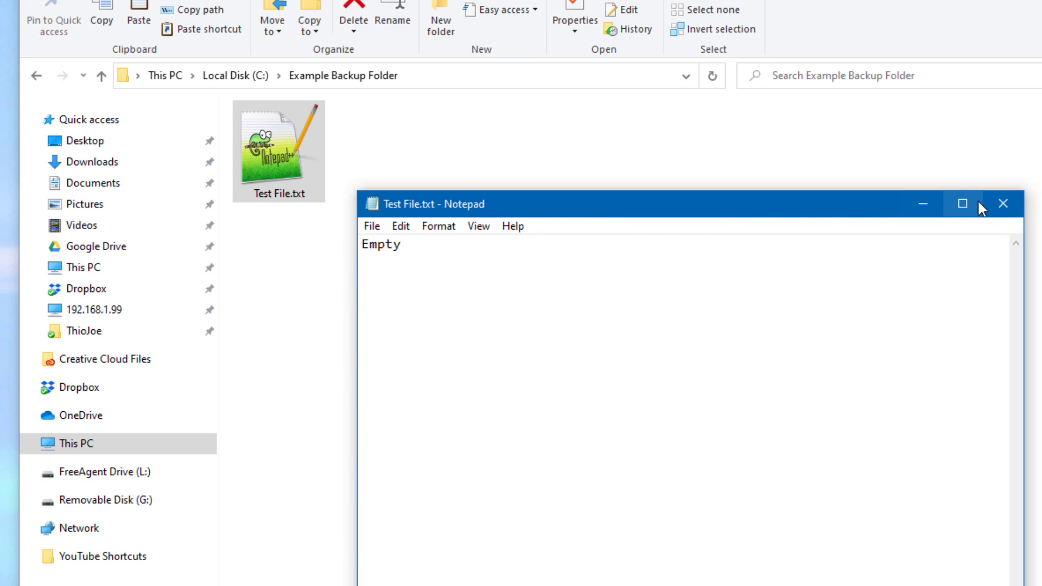
pyautogui.click(1002, 204)
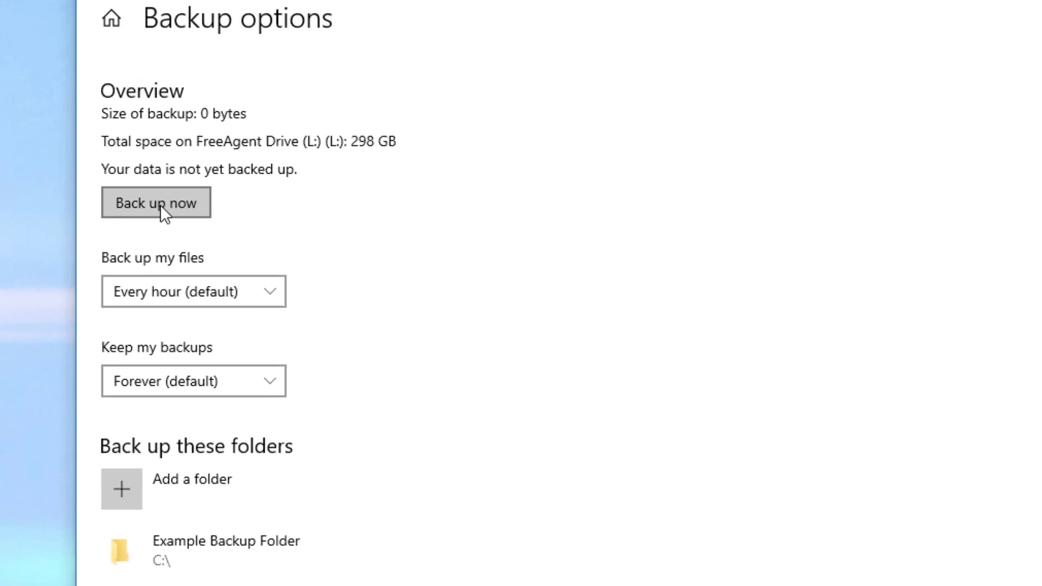
pyautogui.click(157, 207)
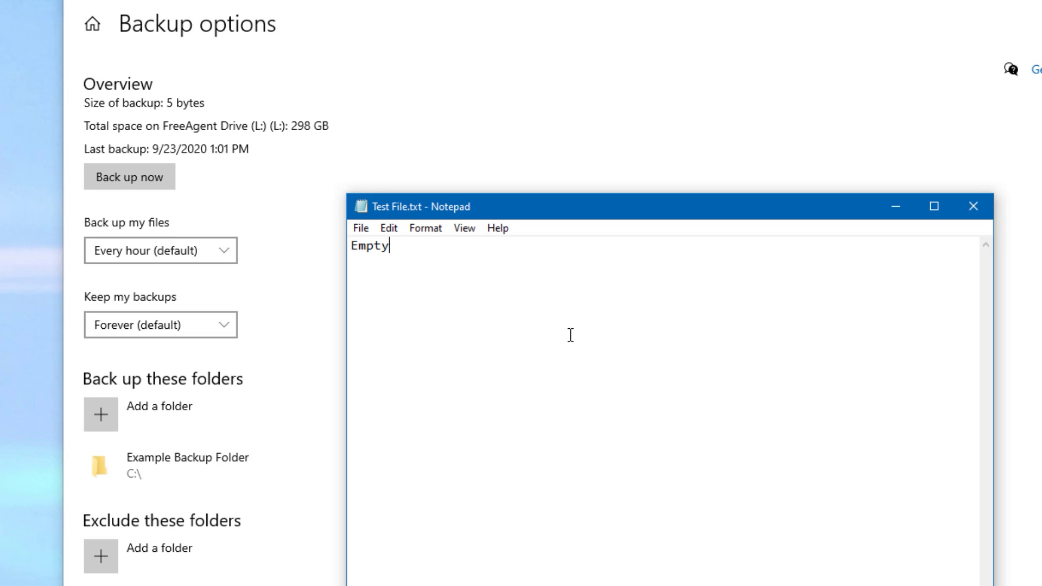
# Step: Add the lines 'Adding a thing' and 'Here's something else' to Test File.txt, saving after each
pyautogui.press('Return')
pyautogui.press('Return')
pyautogui.write('Adding a thing')
pyautogui.hotkey('ctrl', 's')
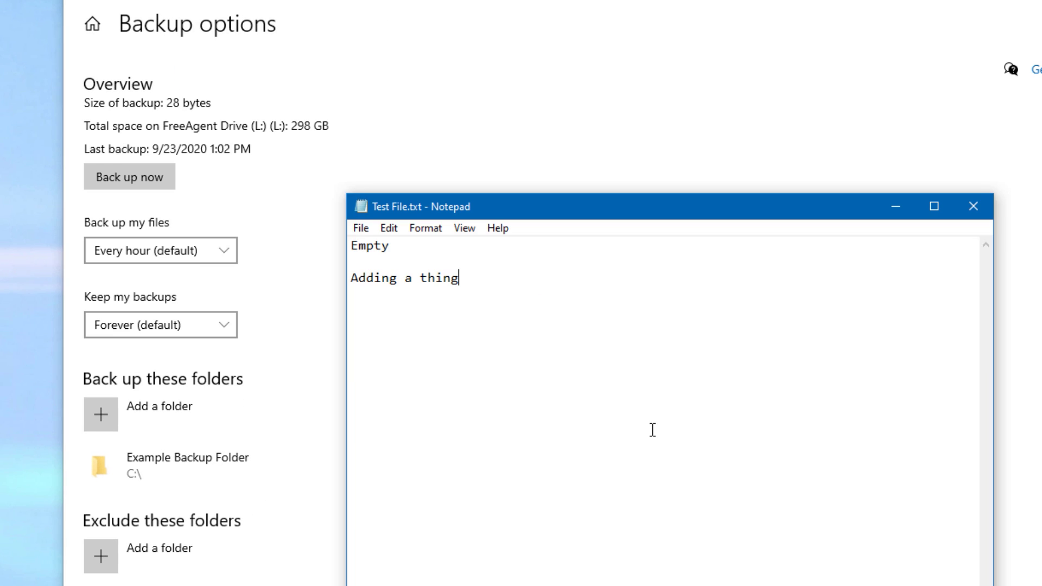
pyautogui.press('Return')
pyautogui.press('Return')
pyautogui.write("Here's something else")
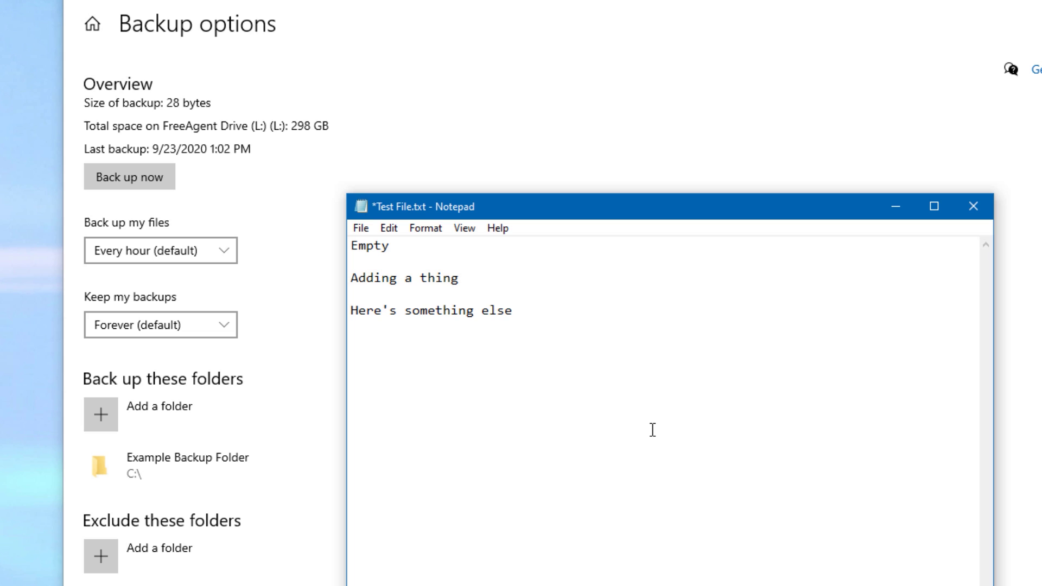
pyautogui.click(361, 228)
pyautogui.click(375, 303)
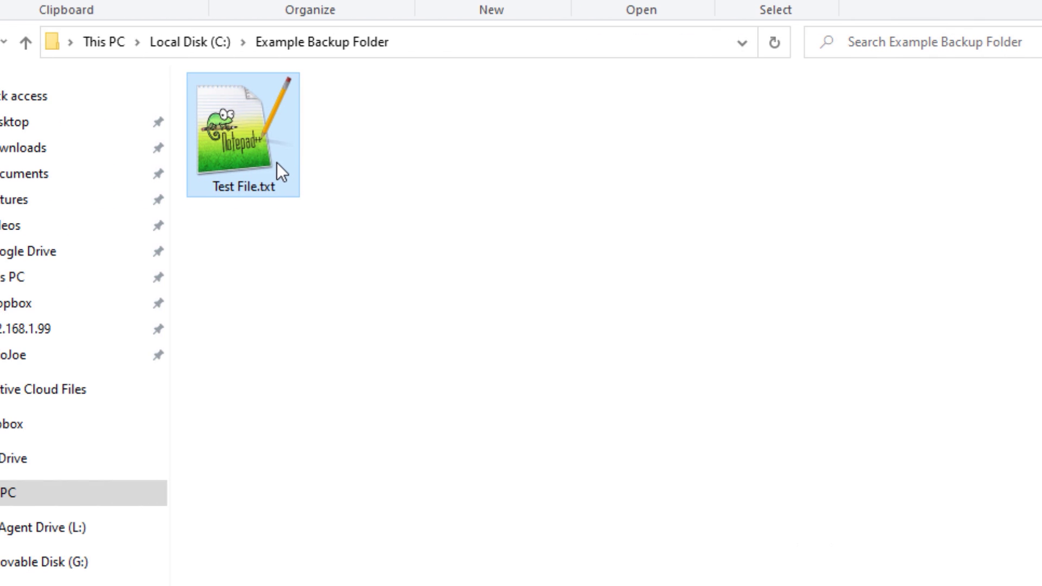
pyautogui.moveTo(255, 161)
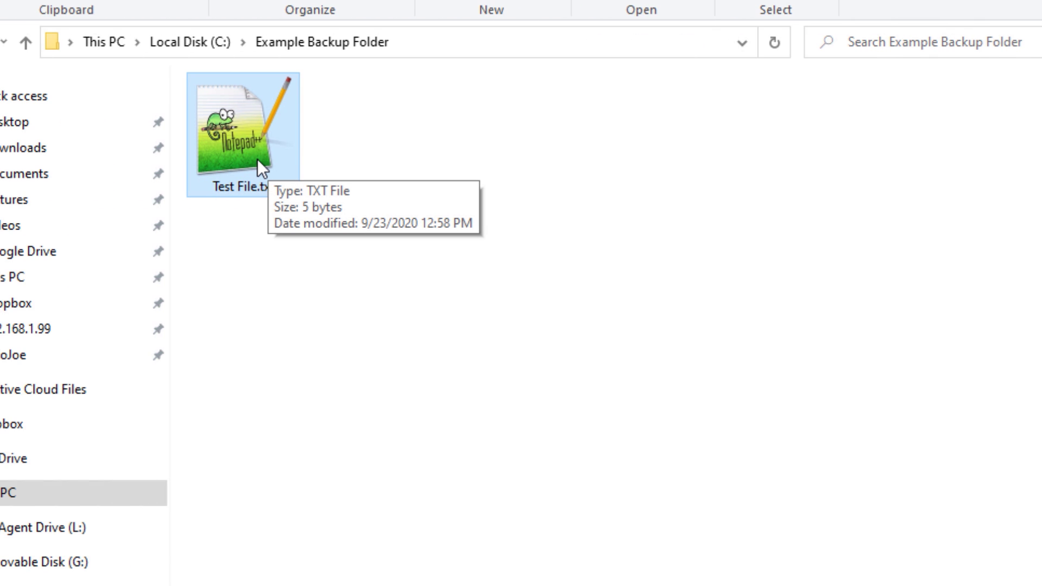
pyautogui.rightClick(258, 158)
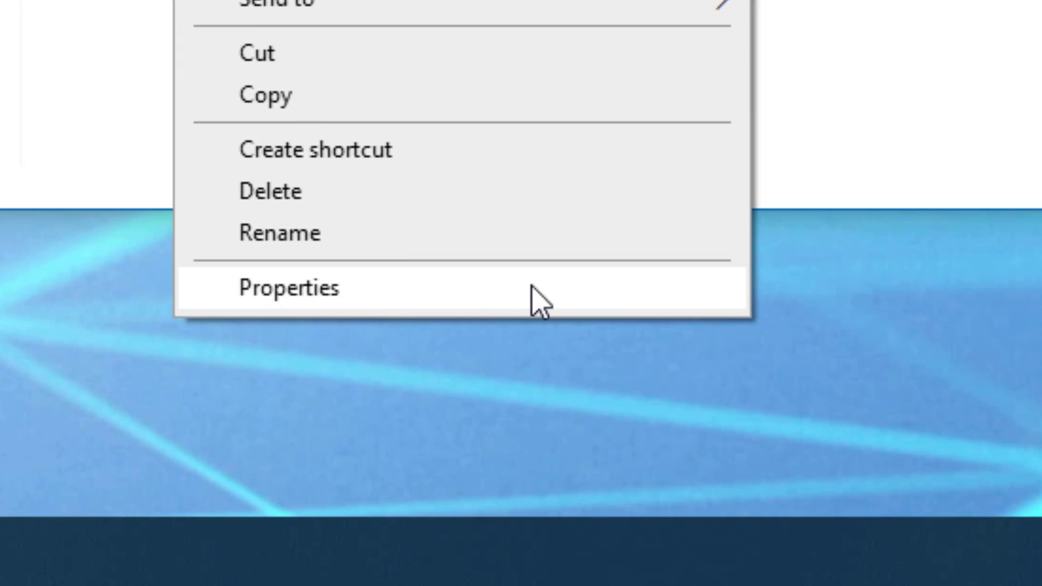
# Step: Open the second saved version of Test File.txt from its Previous Versions tab
pyautogui.click(446, 307)
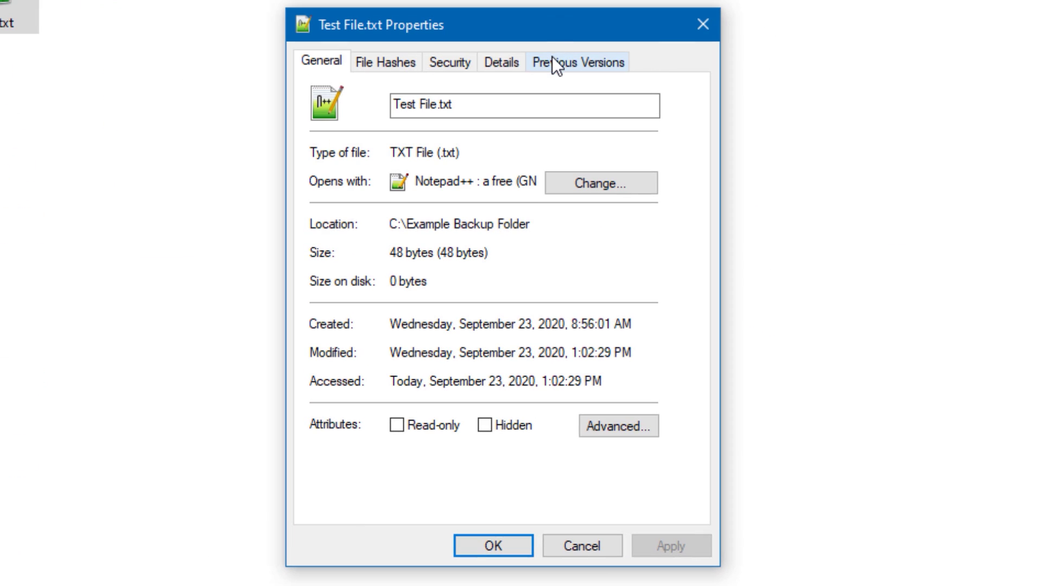
pyautogui.click(553, 61)
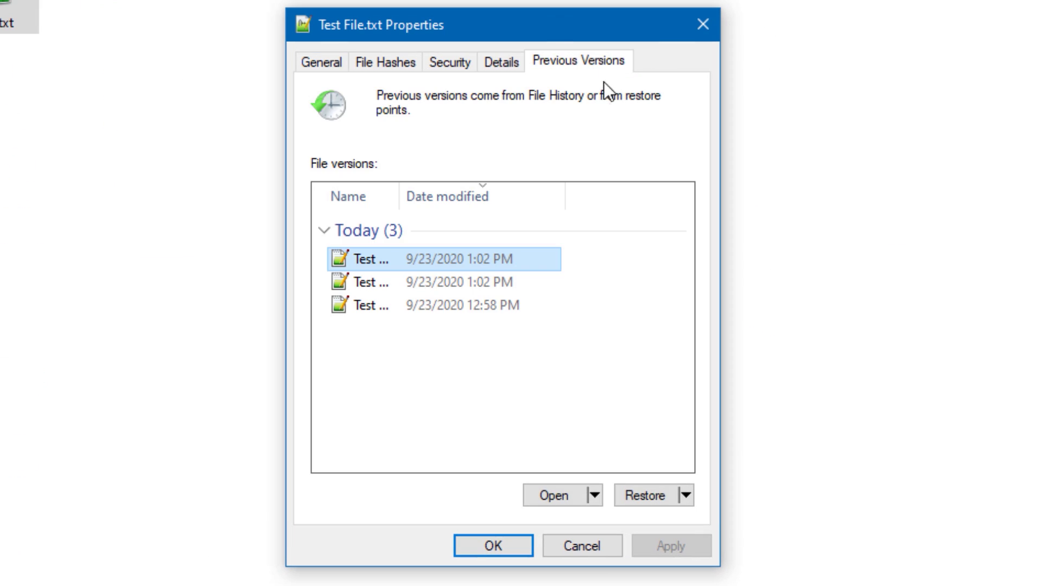
pyautogui.moveTo(407, 206); pyautogui.dragTo(435, 205)
pyautogui.click(393, 282)
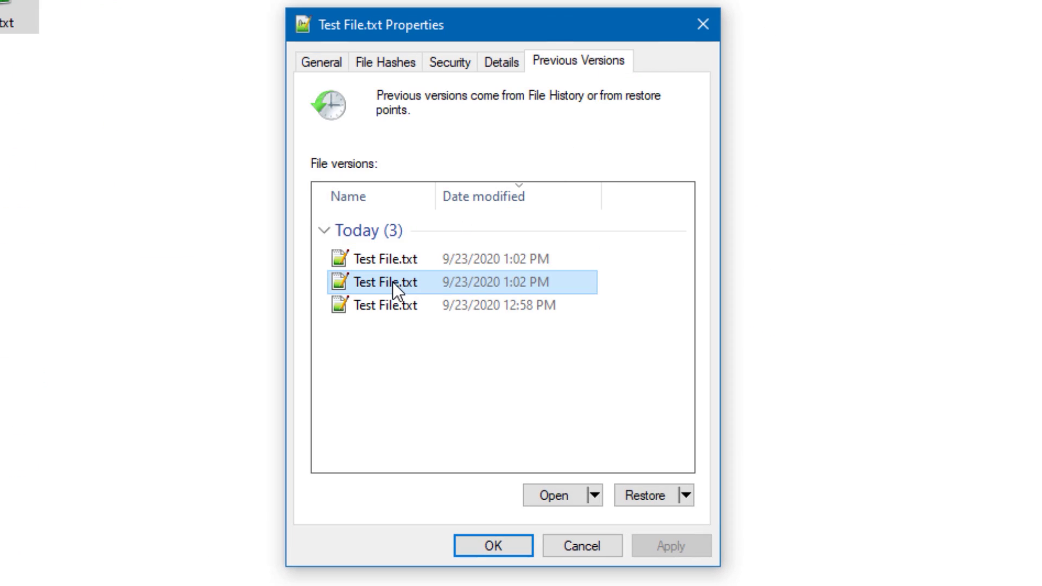
pyautogui.click(546, 494)
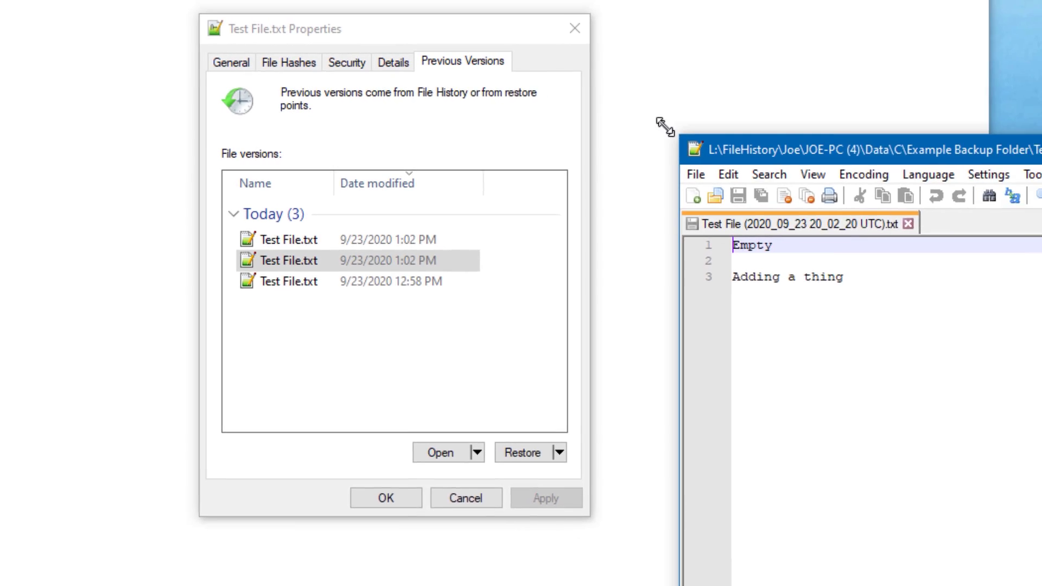
# Step: Open another saved version too and switch between the opened versions in Notepad++
pyautogui.moveTo(665, 126); pyautogui.dragTo(638, 26)
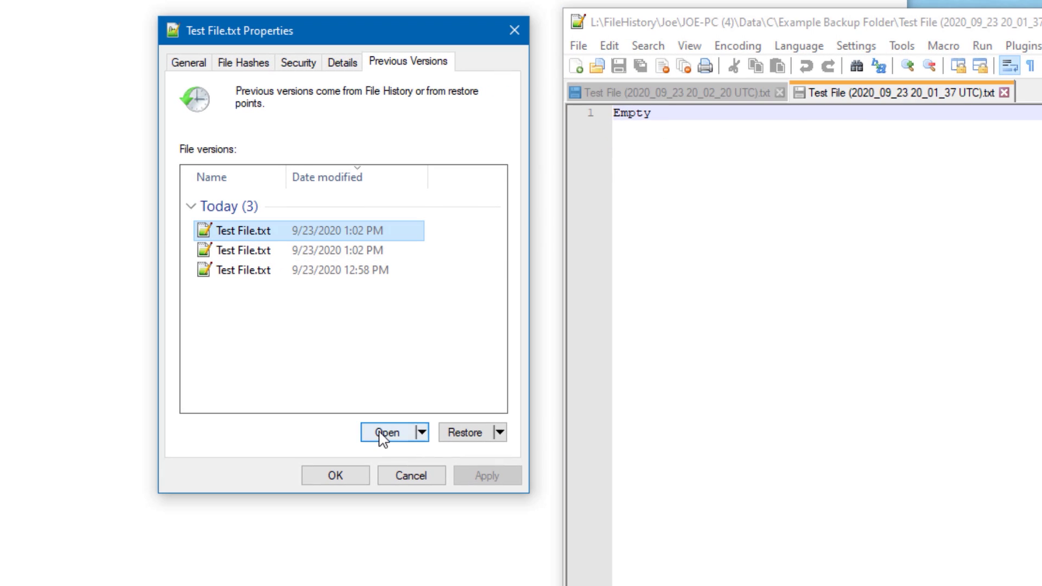
pyautogui.click(437, 453)
pyautogui.hotkey('ctrl', 'pageup')
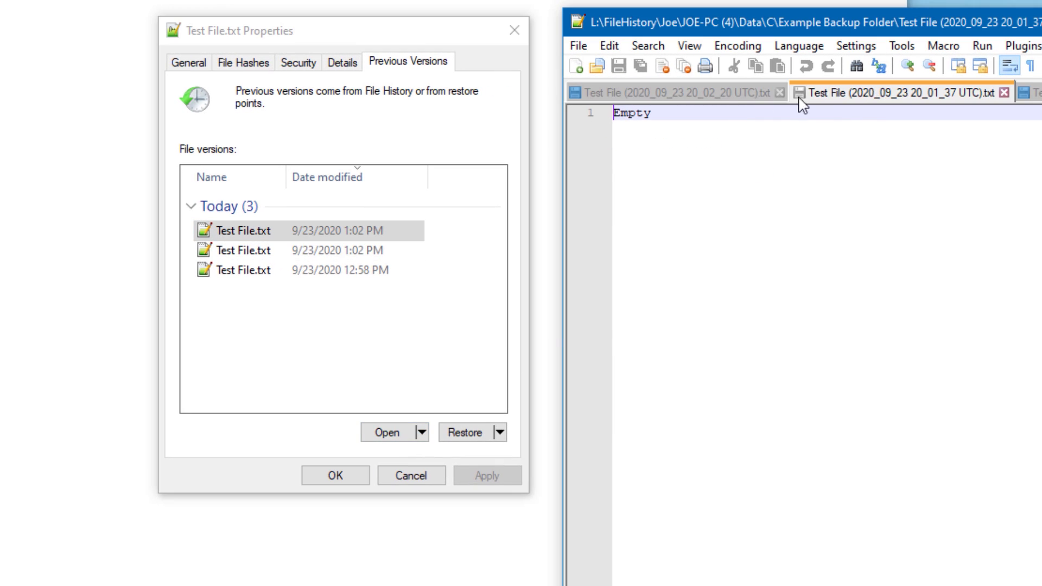
pyautogui.hotkey('ctrl', 'pageup')
pyautogui.hotkey('ctrl', 'pagedown')
pyautogui.hotkey('ctrl', 'pagedown')
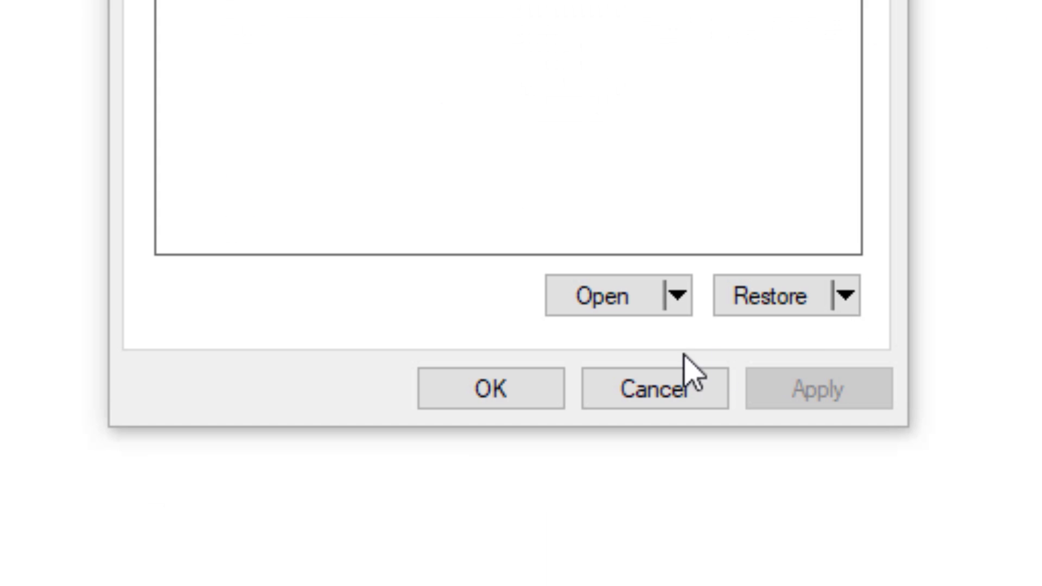
pyautogui.click(421, 432)
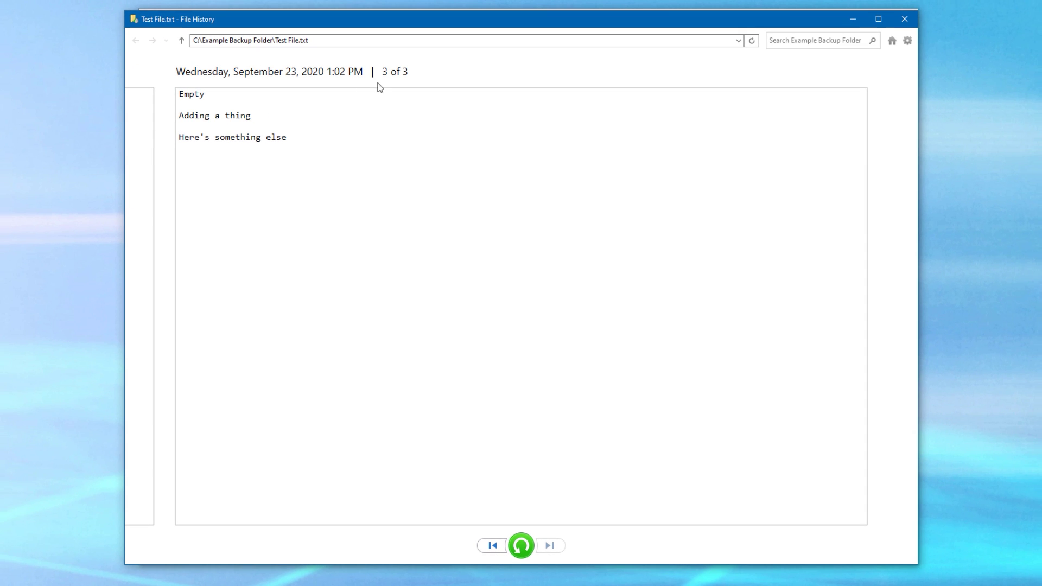
# Step: Step Test File.txt's backups back to 1 of 3, forward to 3 of 3, and restore the newest
pyautogui.click(493, 549)
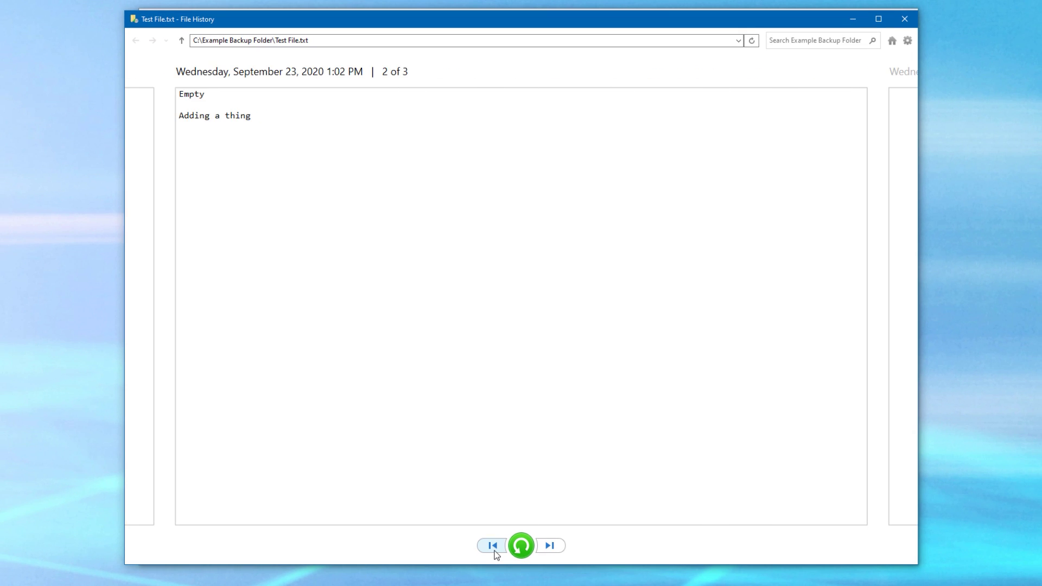
pyautogui.click(493, 548)
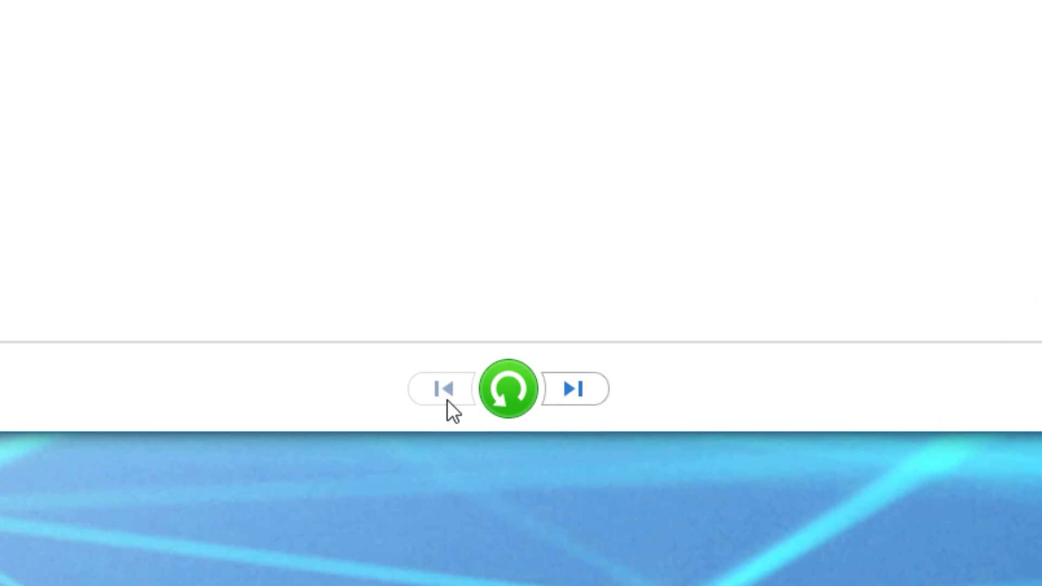
pyautogui.click(577, 383)
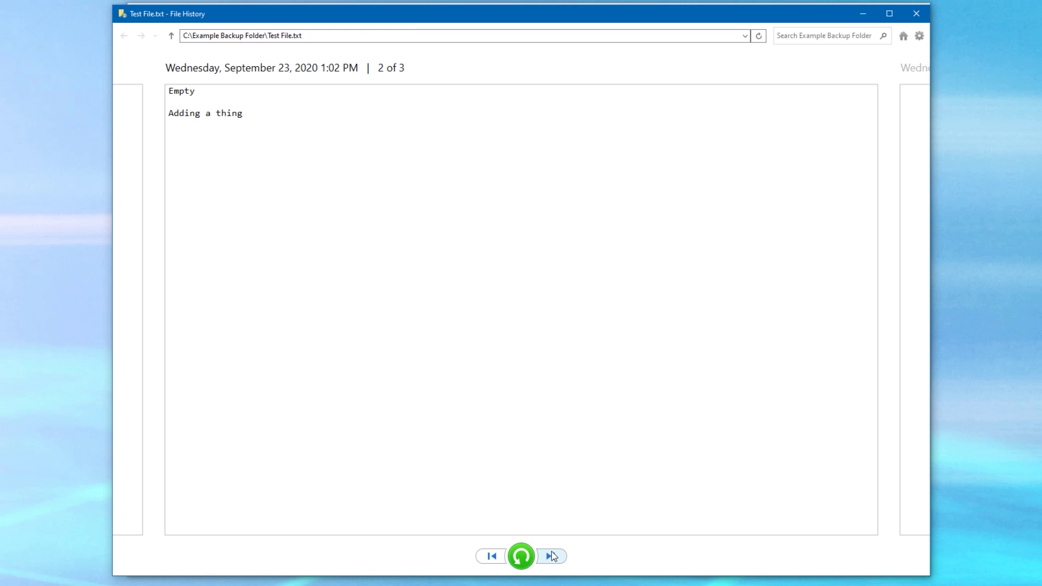
pyautogui.click(552, 556)
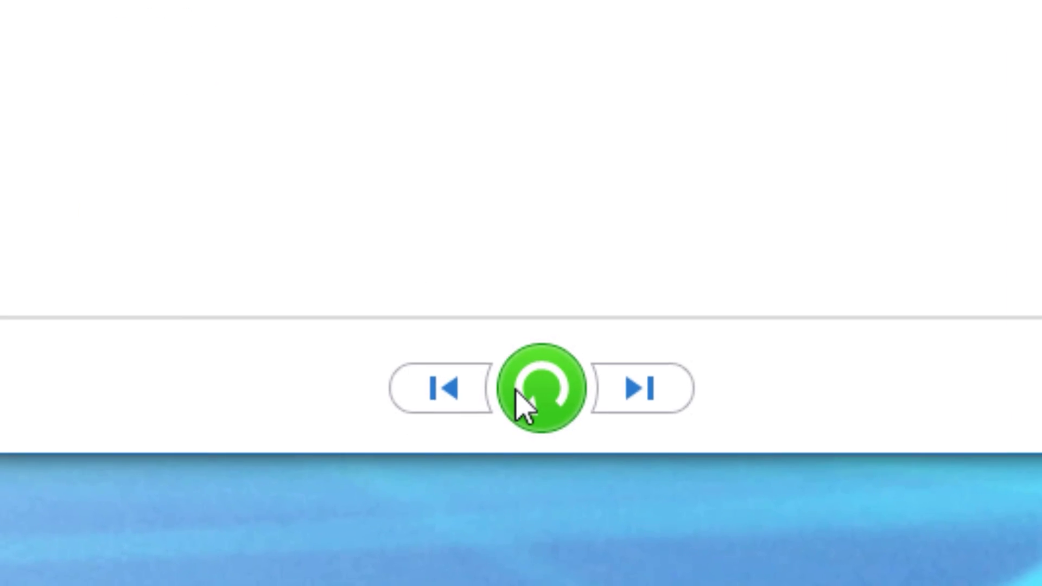
pyautogui.click(567, 388)
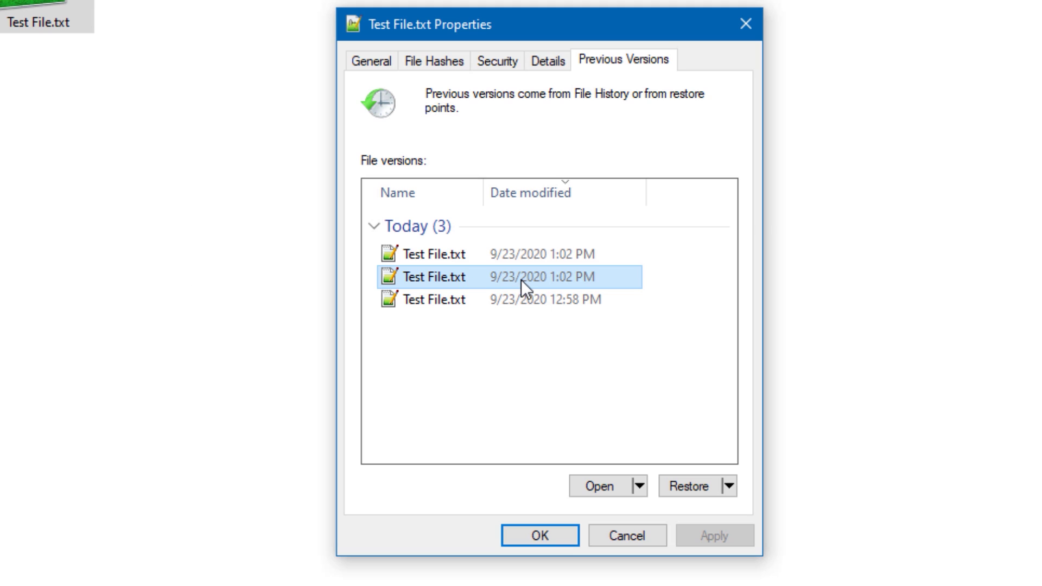
# Step: Restore the 1:02 PM version of Test File.txt, replacing the current file, then open the newest version
pyautogui.click(692, 490)
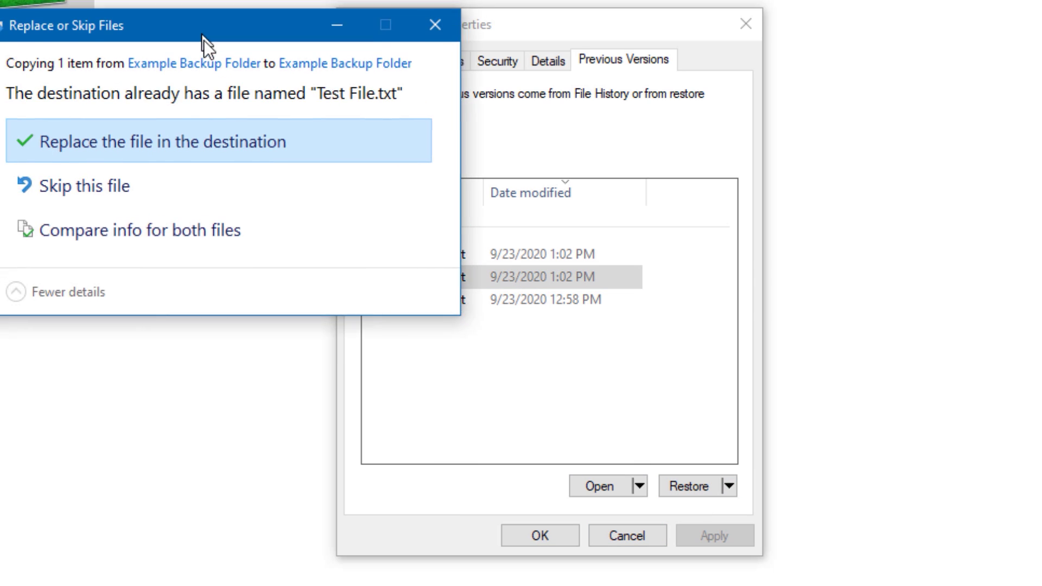
pyautogui.moveTo(204, 40); pyautogui.dragTo(236, 91)
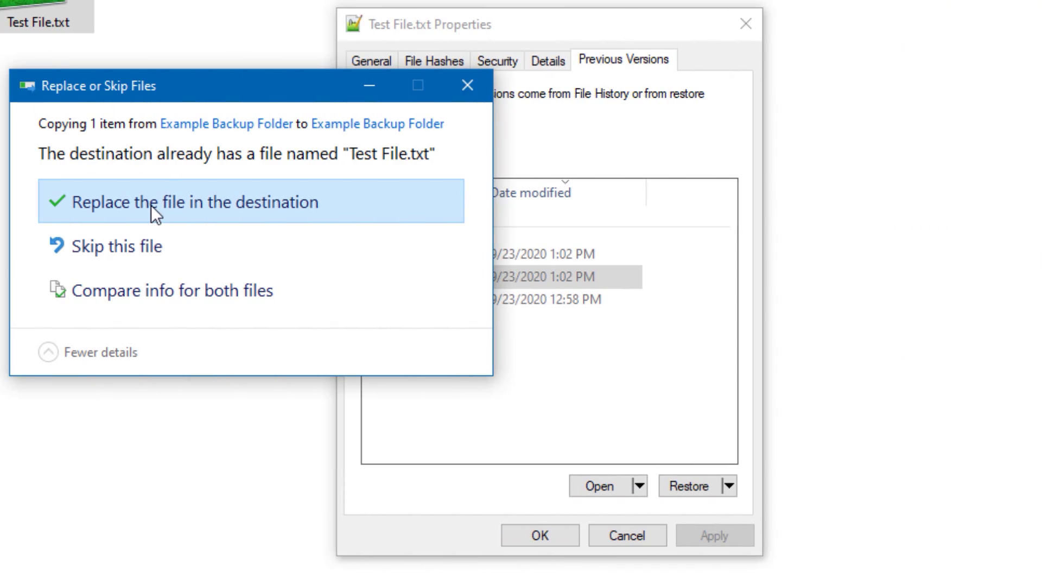
pyautogui.click(152, 206)
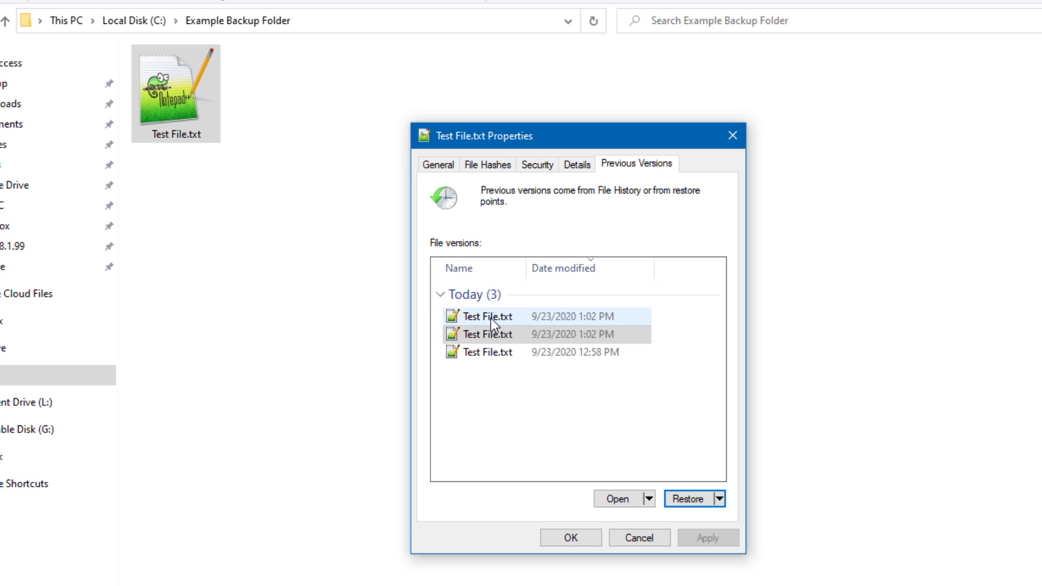
pyautogui.click(491, 317)
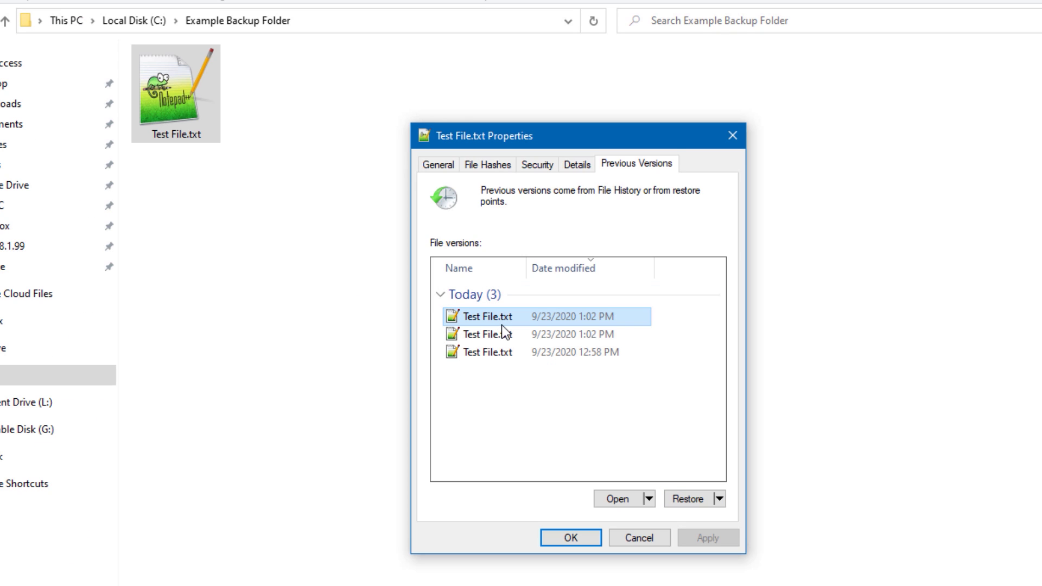
pyautogui.click(618, 499)
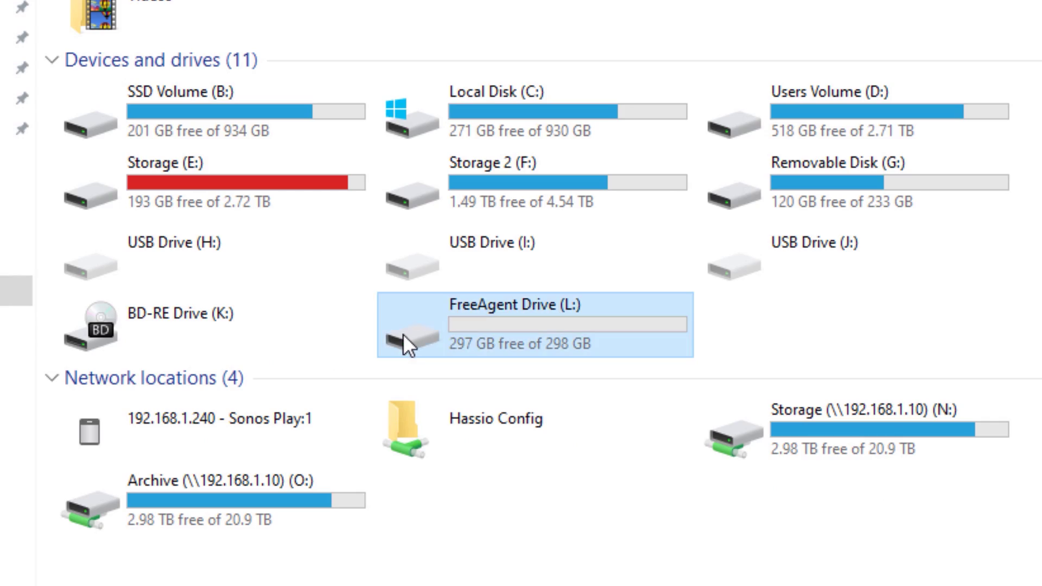
# Step: Drill from FreeAgent Drive (L:) through FileHistory, the PC folder, Data and C into Example Backup Folder
pyautogui.moveTo(416, 322)
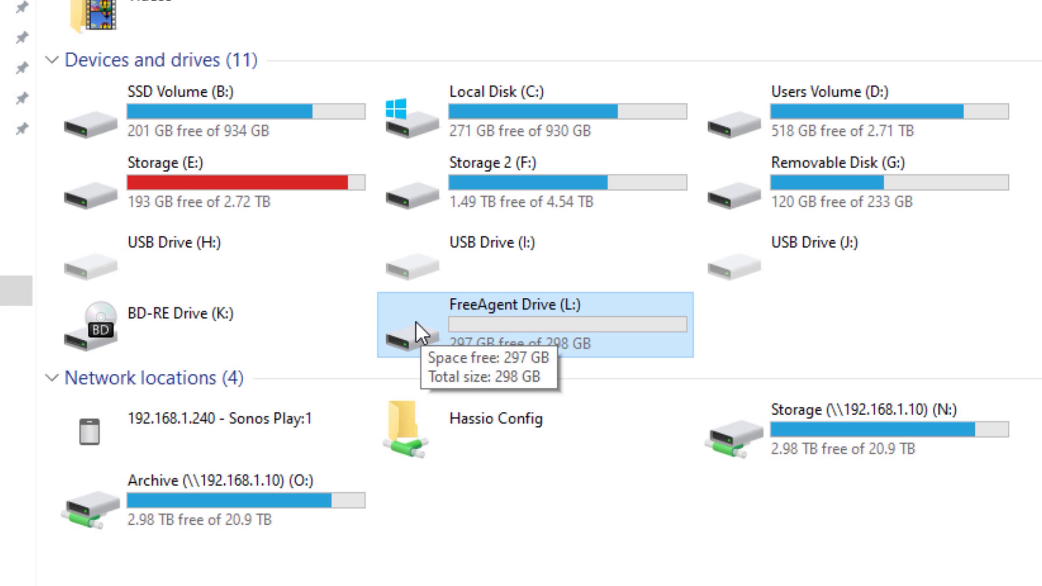
pyautogui.doubleClick(416, 322)
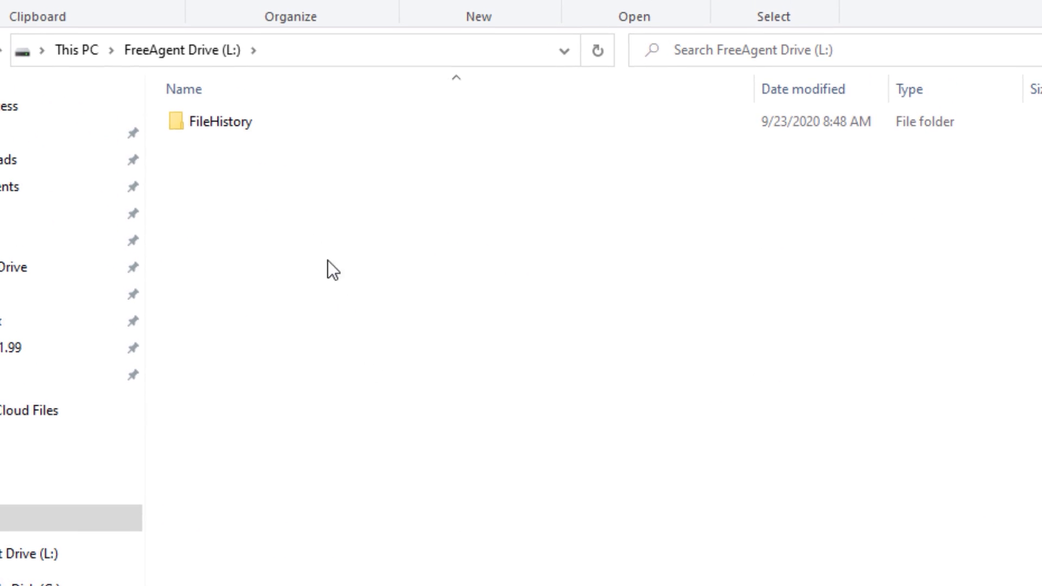
pyautogui.doubleClick(290, 123)
pyautogui.doubleClick(290, 122)
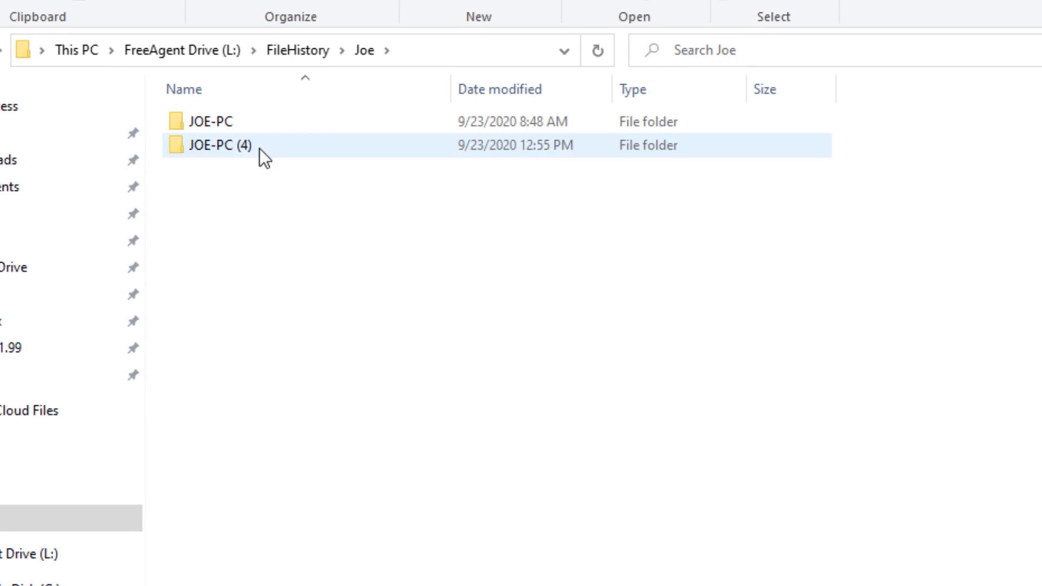
pyautogui.doubleClick(286, 151)
pyautogui.doubleClick(285, 150)
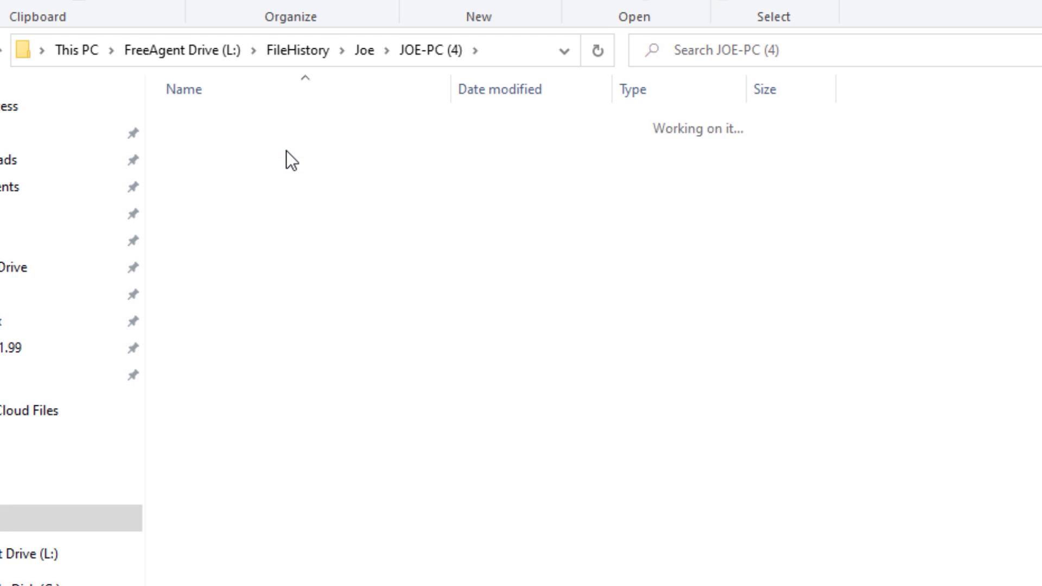
pyautogui.doubleClick(279, 114)
pyautogui.doubleClick(288, 121)
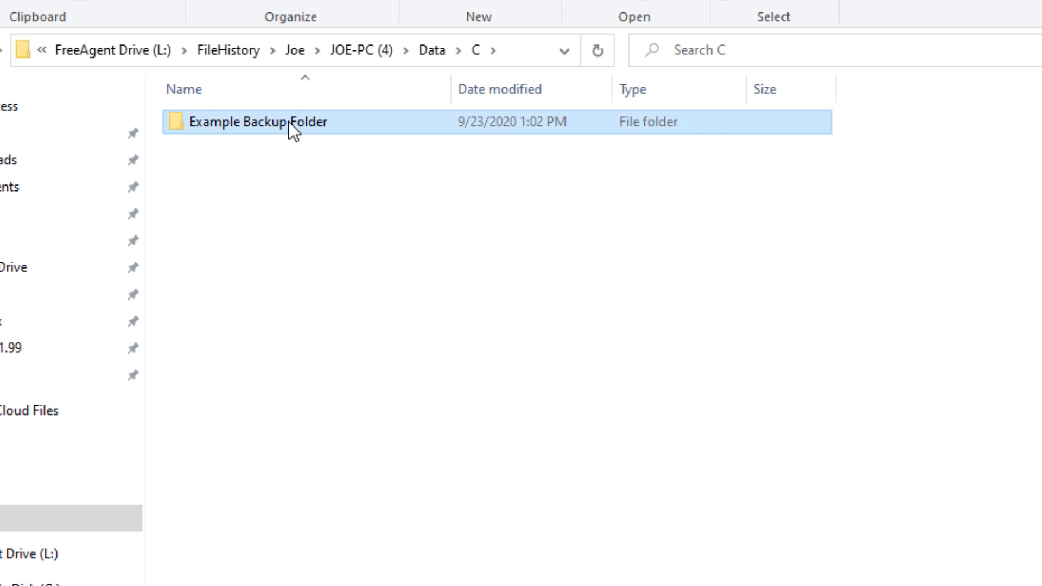
# Step: Adjust the view and select the first and third timestamped Test File copies, then deselect them
pyautogui.moveTo(303, 226); pyautogui.dragTo(275, 197)
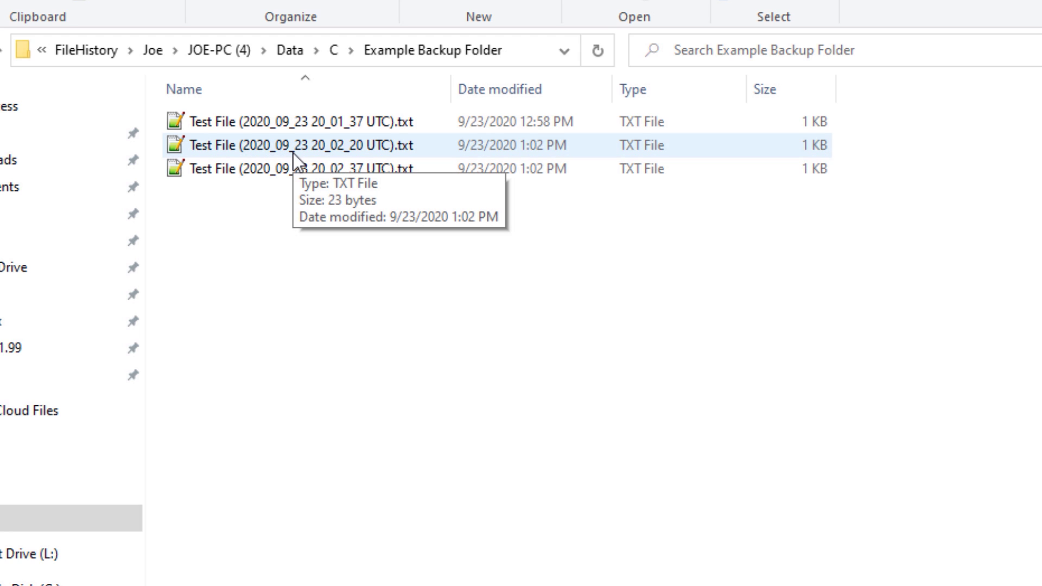
pyautogui.moveTo(304, 279); pyautogui.dragTo(285, 278)
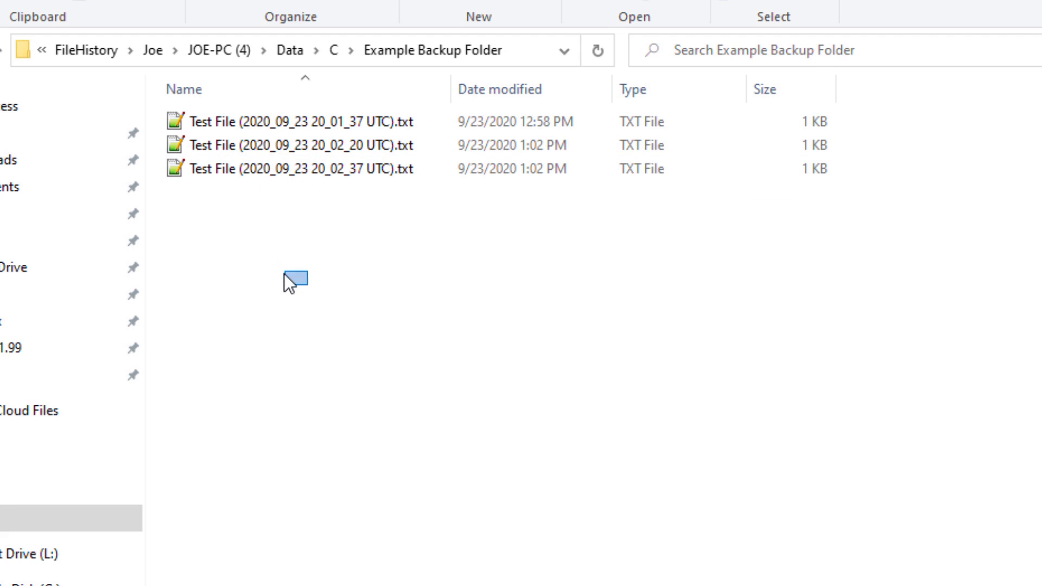
pyautogui.click(336, 114)
pyautogui.click(325, 168)
pyautogui.click(380, 287)
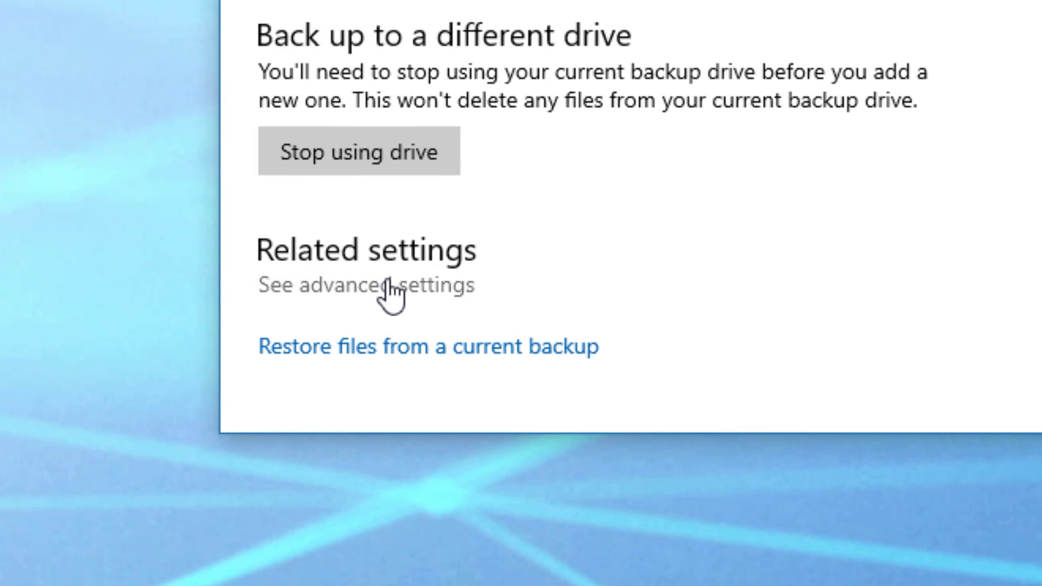
pyautogui.click(389, 287)
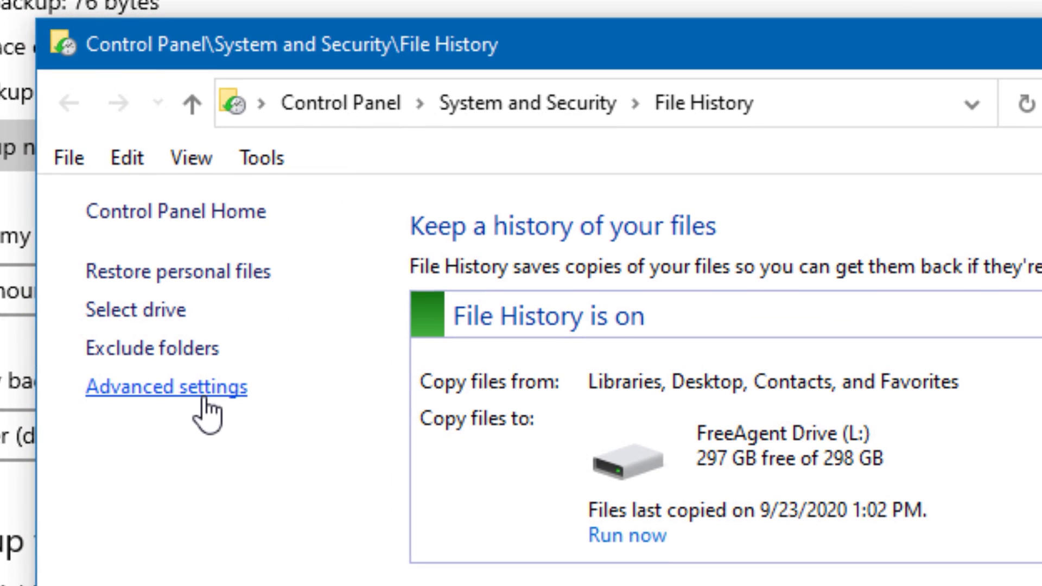
pyautogui.click(204, 401)
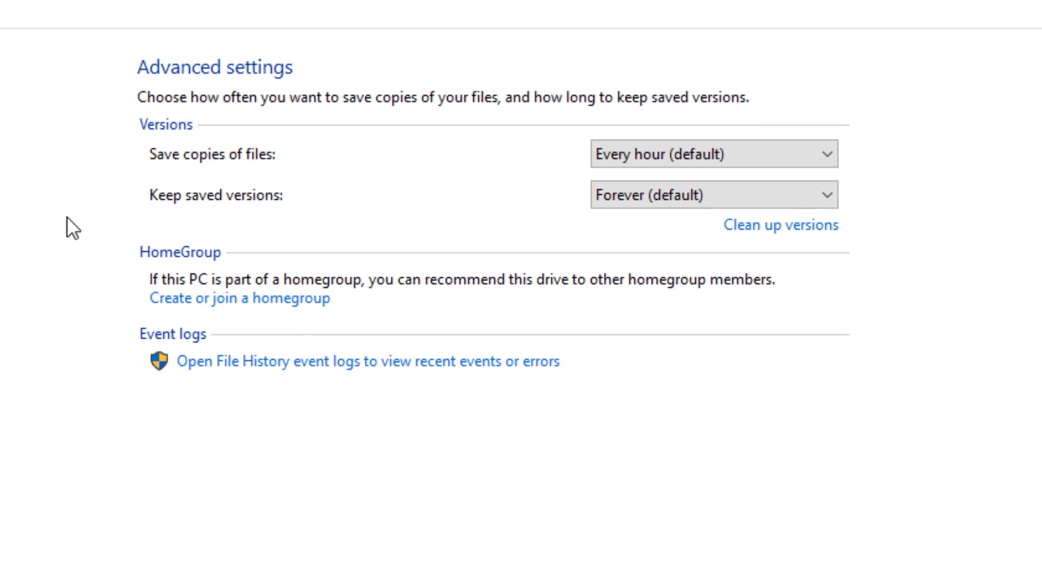
pyautogui.click(790, 229)
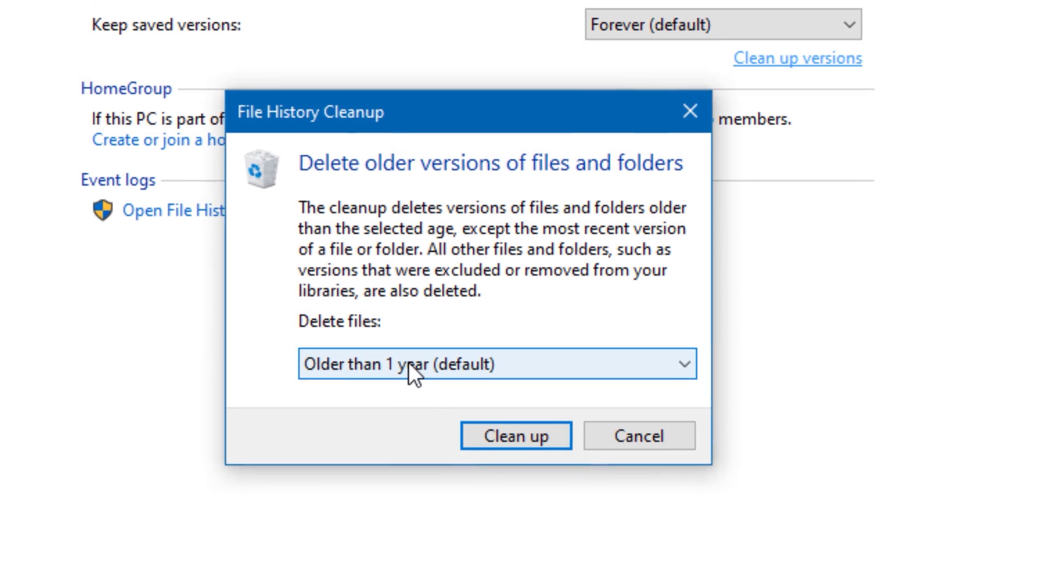
pyautogui.click(409, 360)
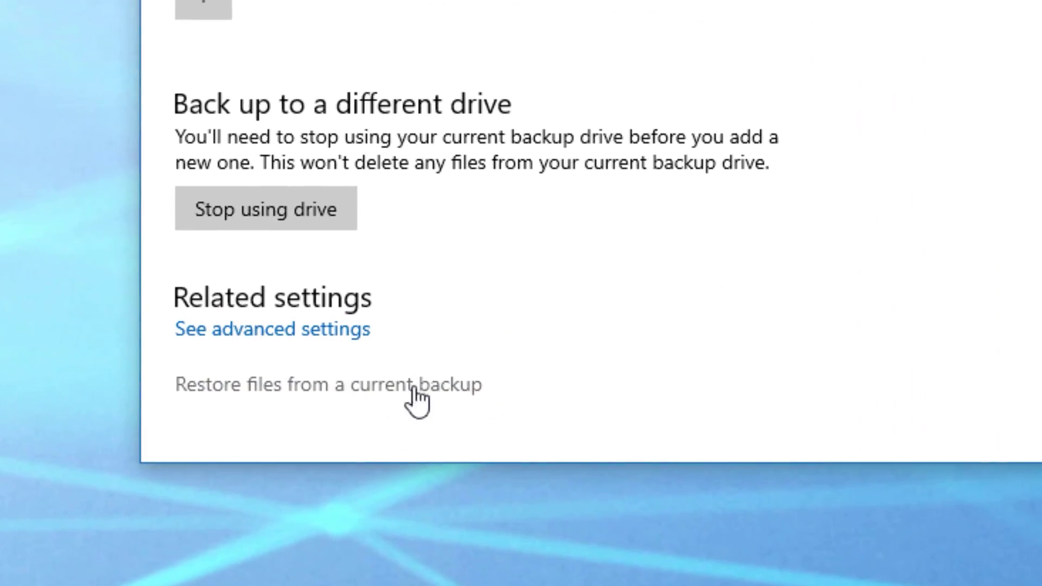
# Step: Launch the File History restore window and step backups back to 1 of 3, then forward to 3 of 3
pyautogui.click(478, 387)
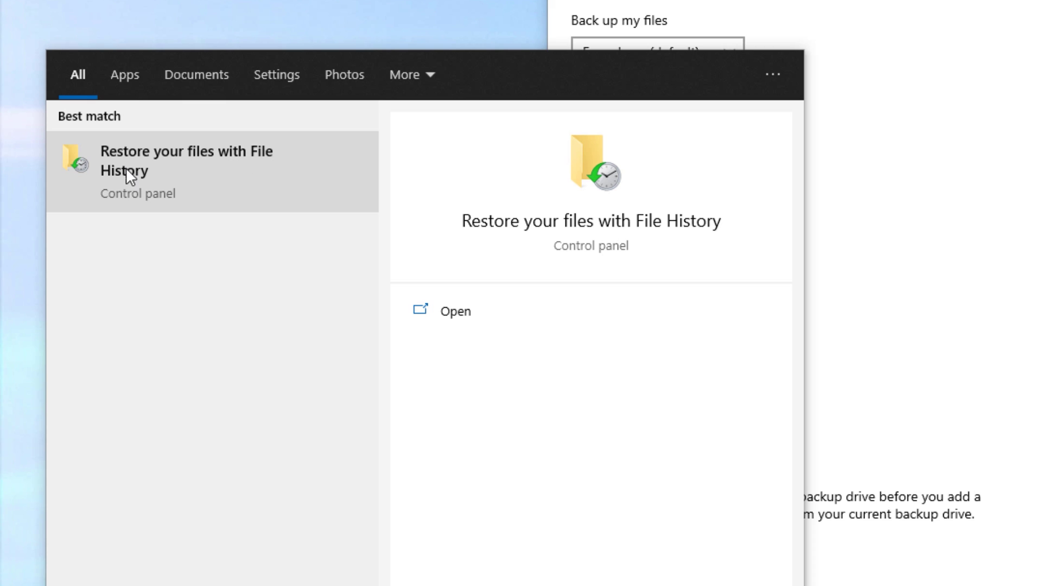
pyautogui.click(223, 180)
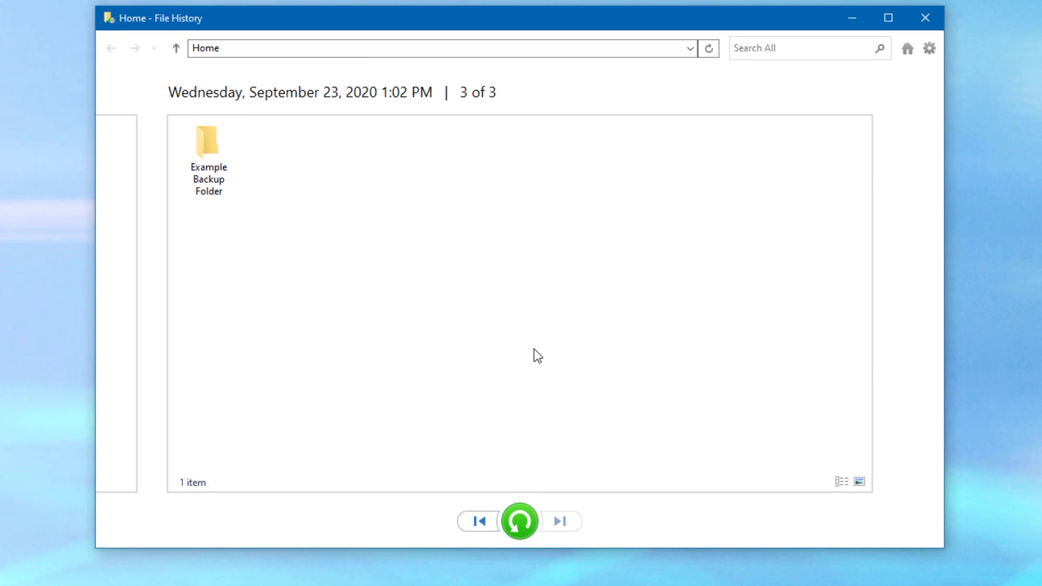
pyautogui.click(479, 522)
pyautogui.click(478, 522)
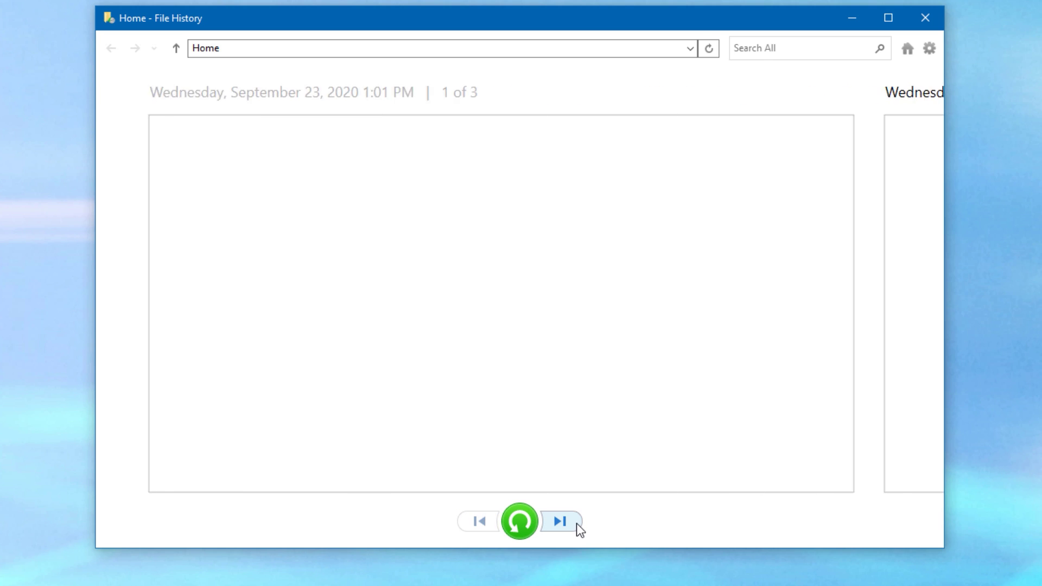
pyautogui.click(571, 523)
pyautogui.click(568, 522)
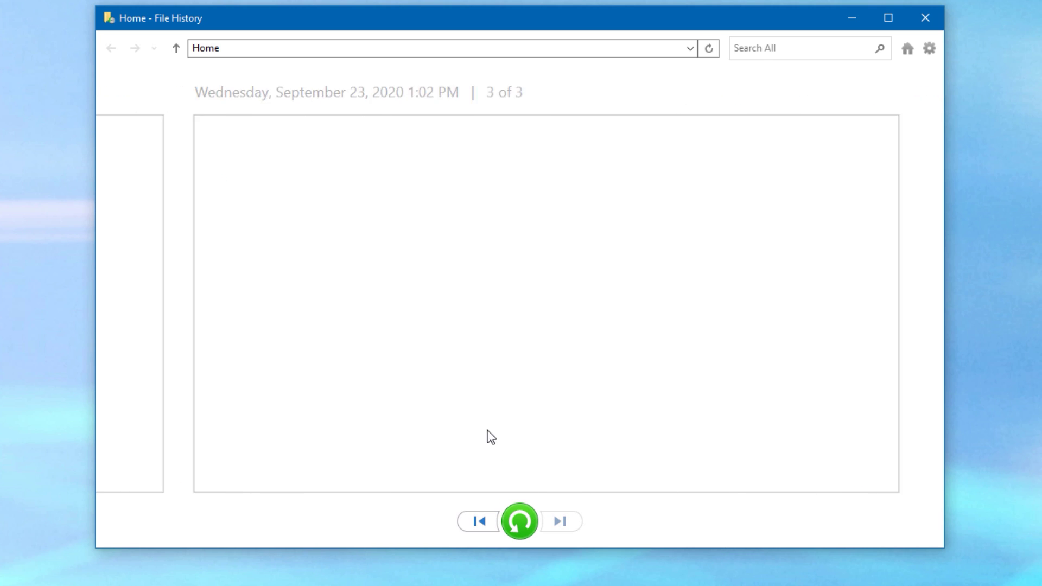
# Step: Preview Test File.txt inside Example Backup Folder, check its previous version, then go back up to Home
pyautogui.doubleClick(204, 148)
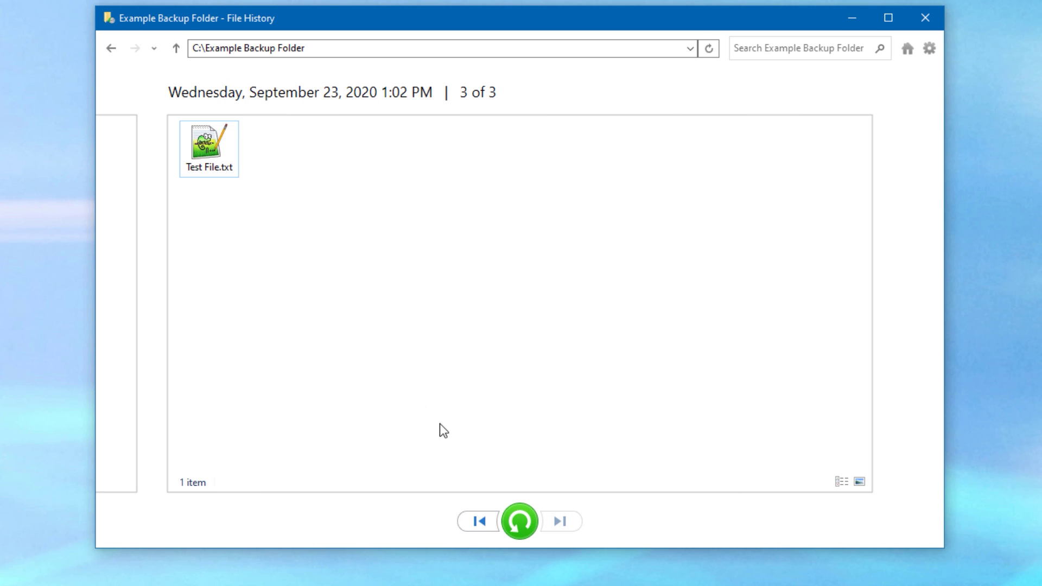
pyautogui.doubleClick(210, 147)
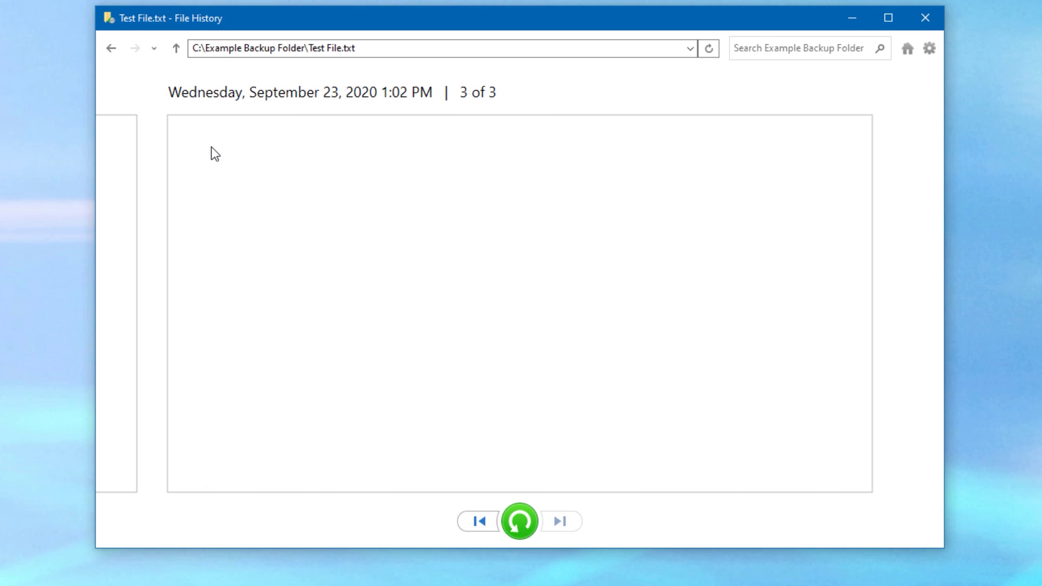
pyautogui.click(478, 522)
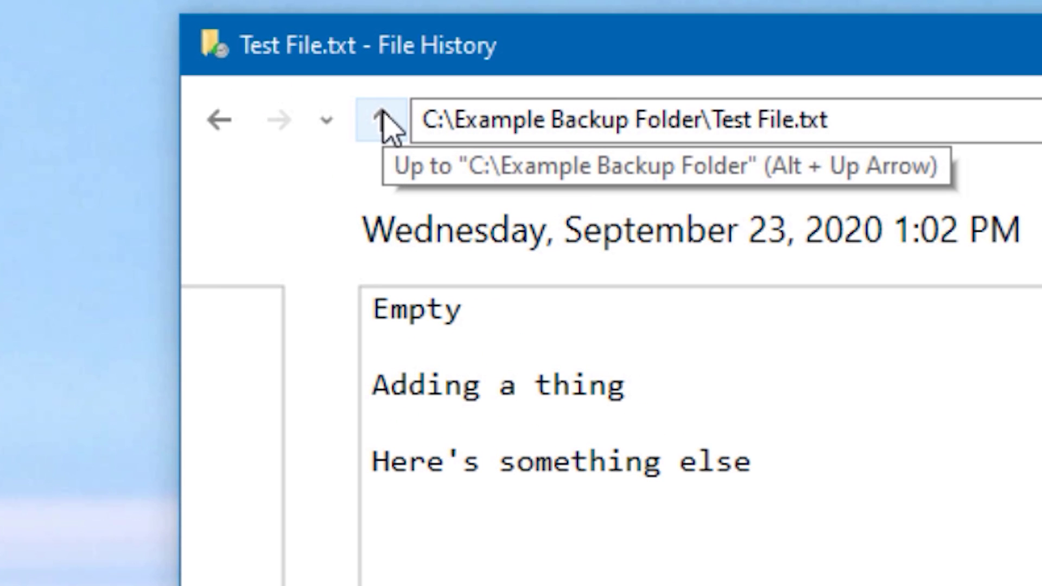
pyautogui.click(382, 117)
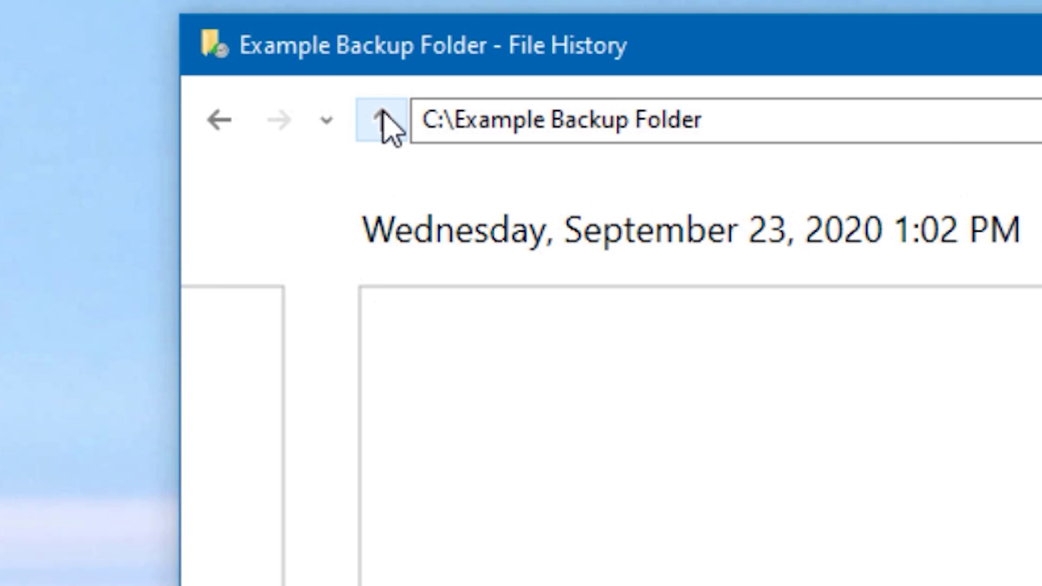
pyautogui.click(205, 122)
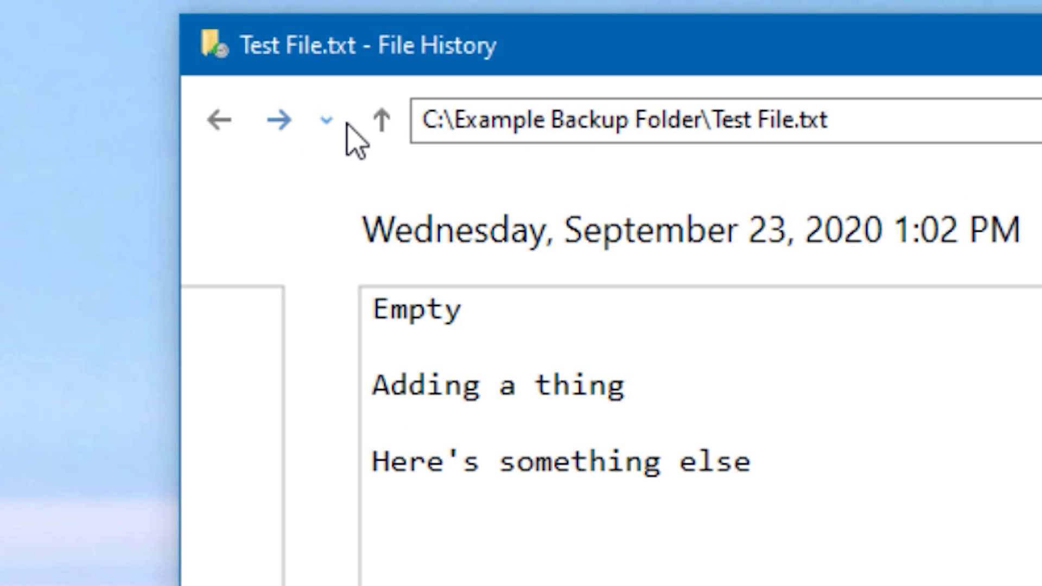
pyautogui.click(375, 123)
pyautogui.click(375, 124)
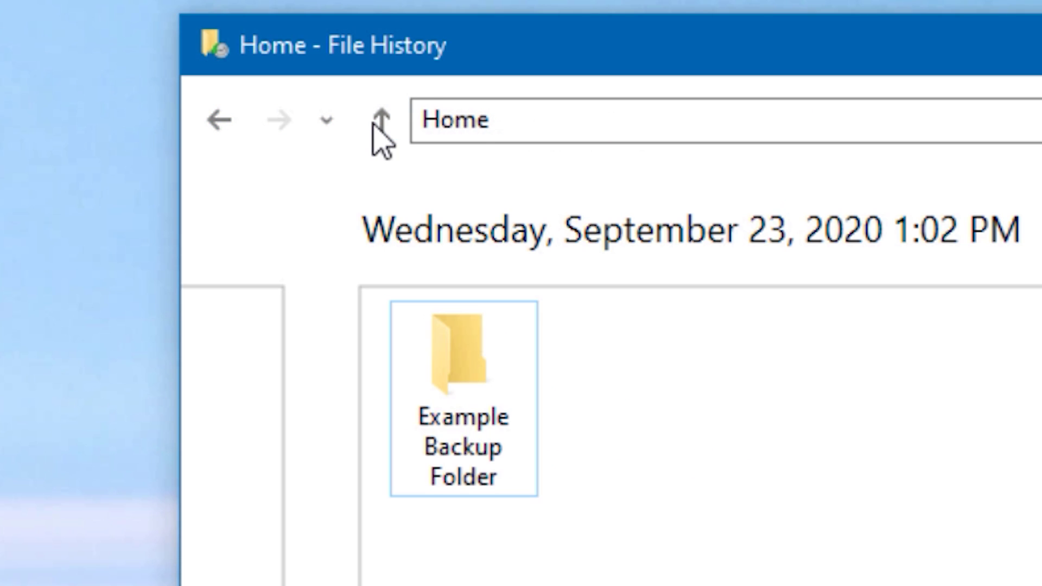